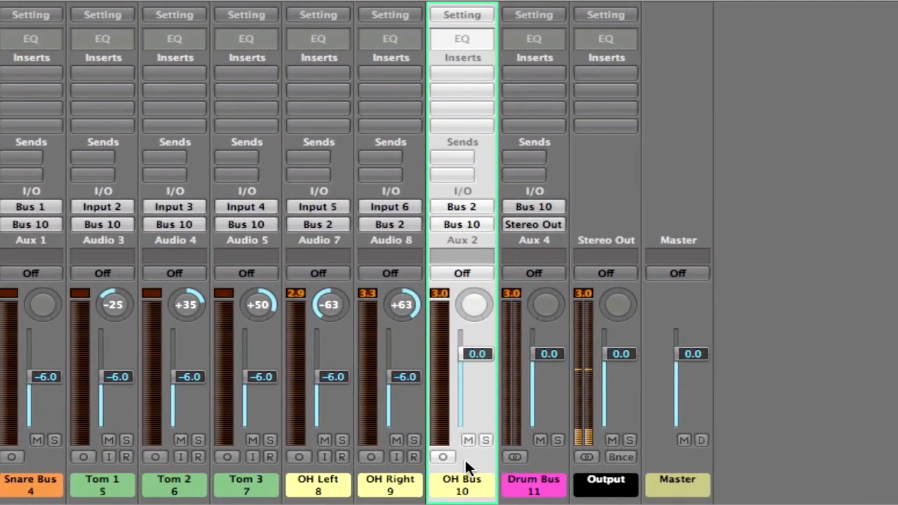
# Step: Keep the OH Bus in mono format and solo it
pyautogui.click(444, 457)
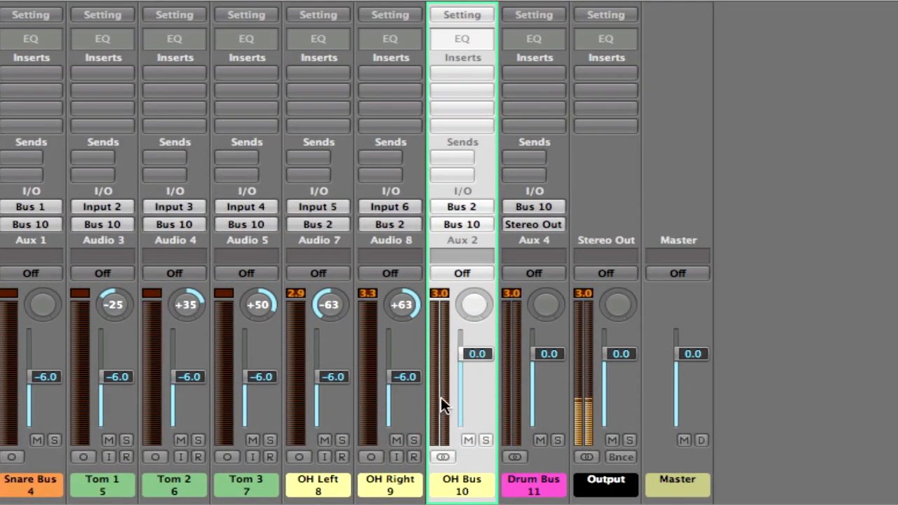
pyautogui.click(452, 458)
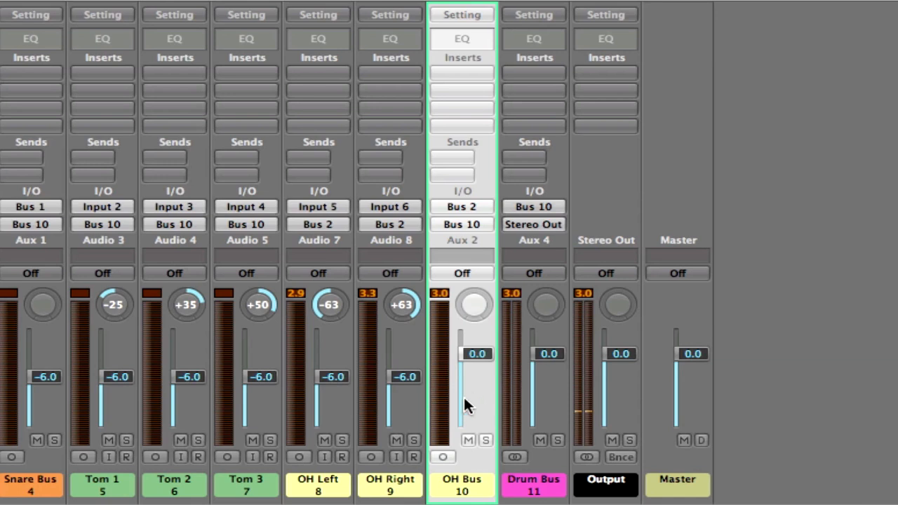
pyautogui.click(485, 440)
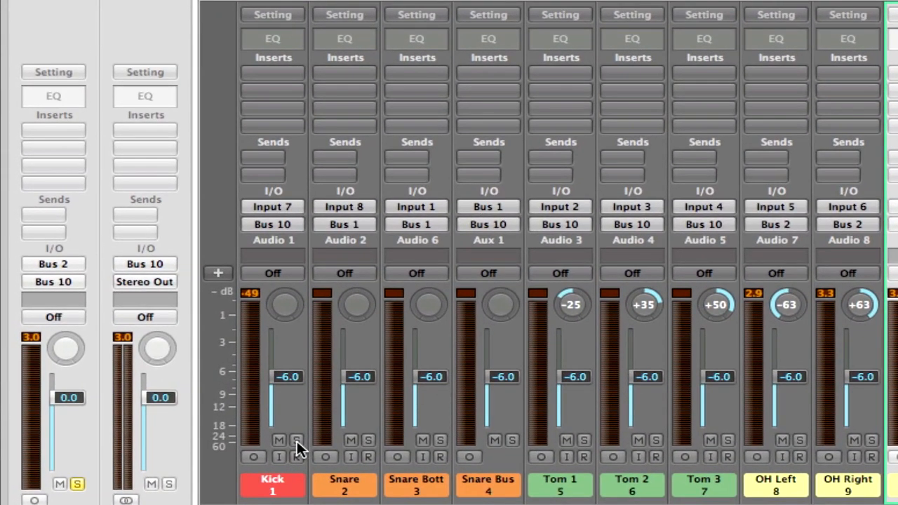
# Step: Solo the Kick channel and set its fader to 0.0 dB
pyautogui.click(137, 407)
pyautogui.moveTo(295, 376); pyautogui.dragTo(298, 332)
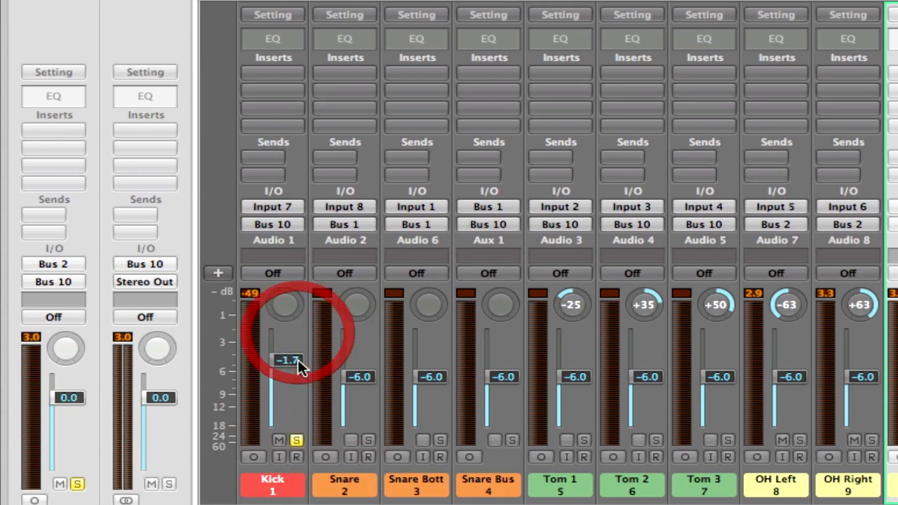
pyautogui.keyDown('alt'); pyautogui.click(301, 359); pyautogui.keyUp('alt')
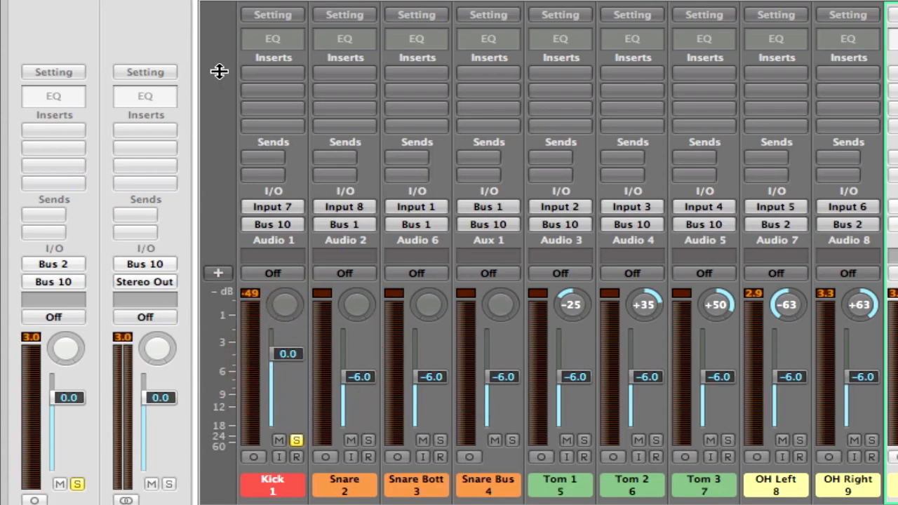
# Step: Insert a mono Gain utility plug-in in the Kick channel's first insert slot and move its window clear of the channel strips
pyautogui.click(286, 73)
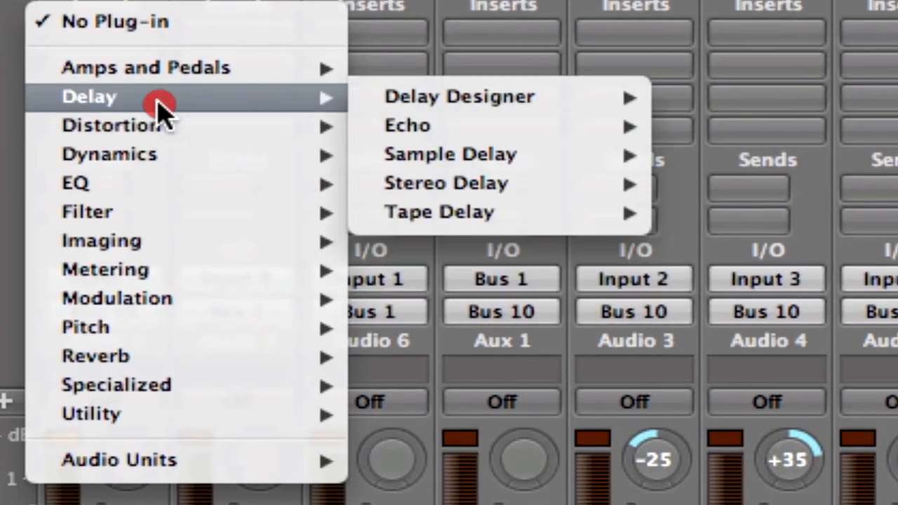
pyautogui.moveTo(214, 421)
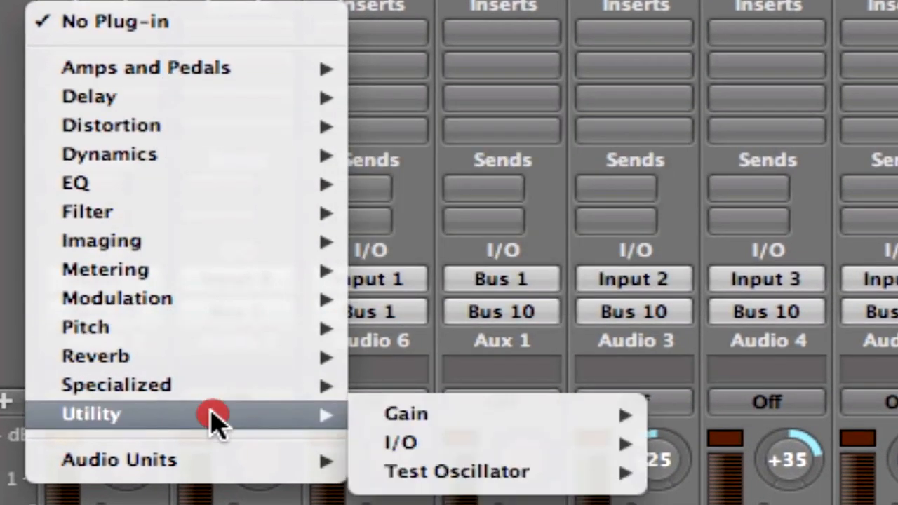
pyautogui.moveTo(449, 415)
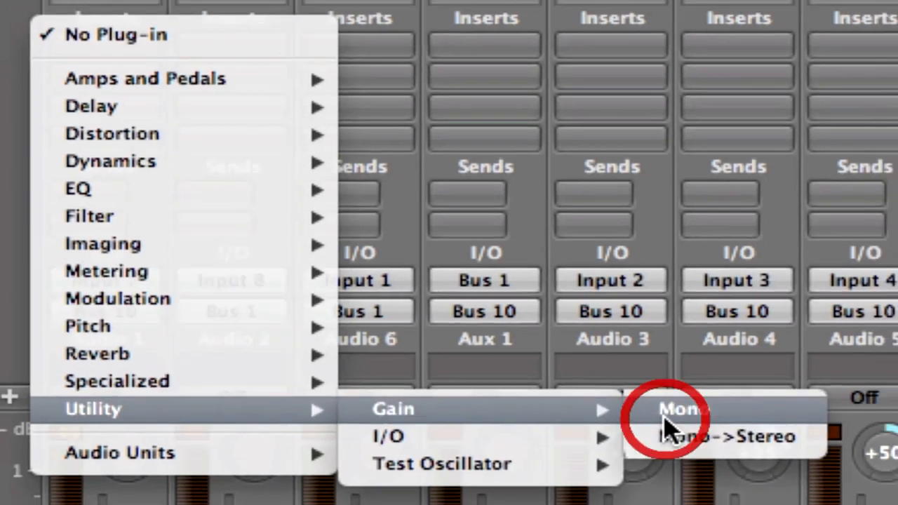
pyautogui.click(690, 418)
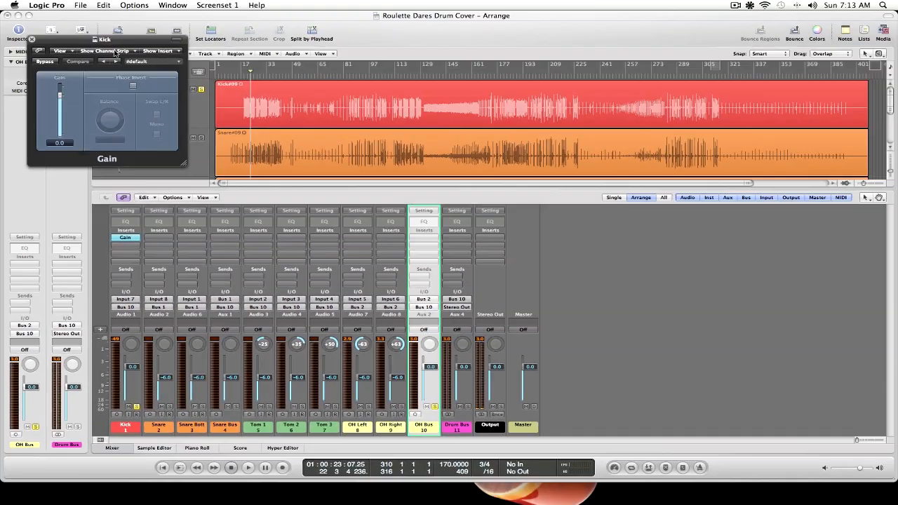
pyautogui.moveTo(121, 39); pyautogui.dragTo(181, 196)
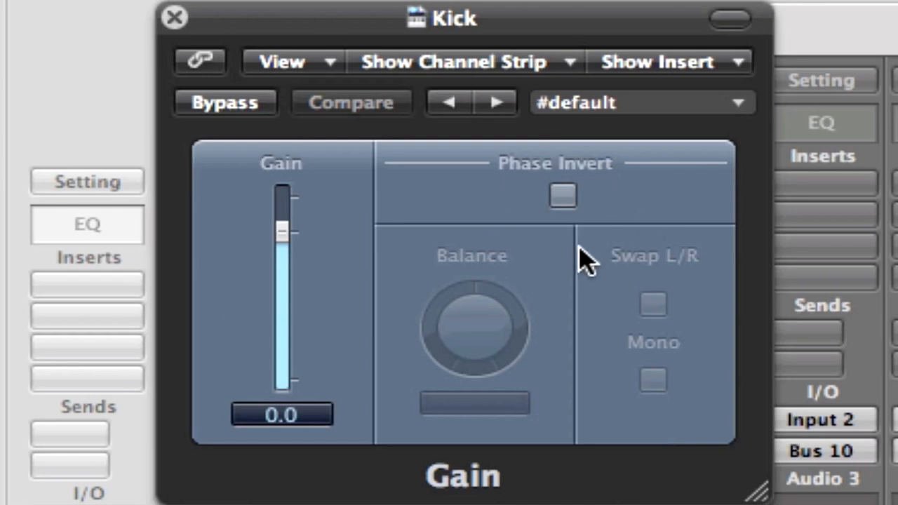
pyautogui.moveTo(537, 24); pyautogui.dragTo(740, 161)
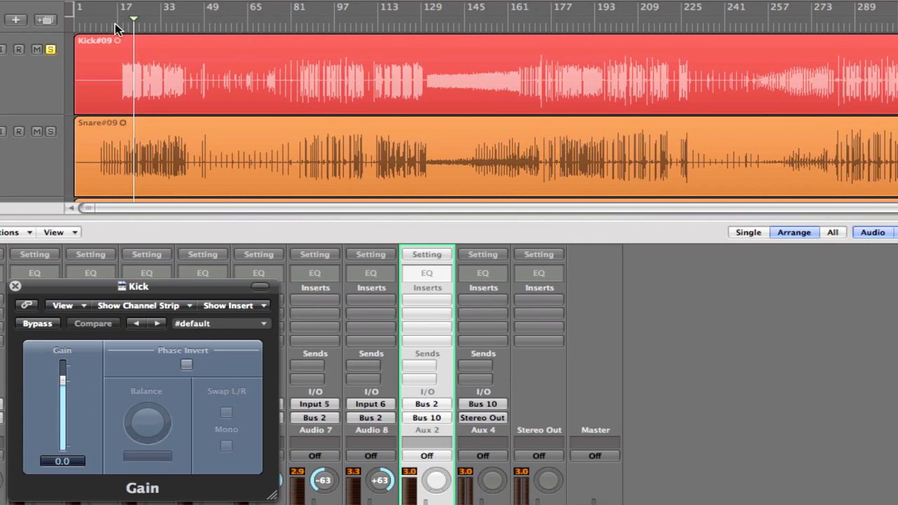
# Step: Set a cycle region from bar 17 to bar 27 and try toggling Phase Invert in the Kick's Gain plug-in
pyautogui.moveTo(120, 14); pyautogui.dragTo(157, 14)
pyautogui.moveTo(409, 157); pyautogui.dragTo(393, 150)
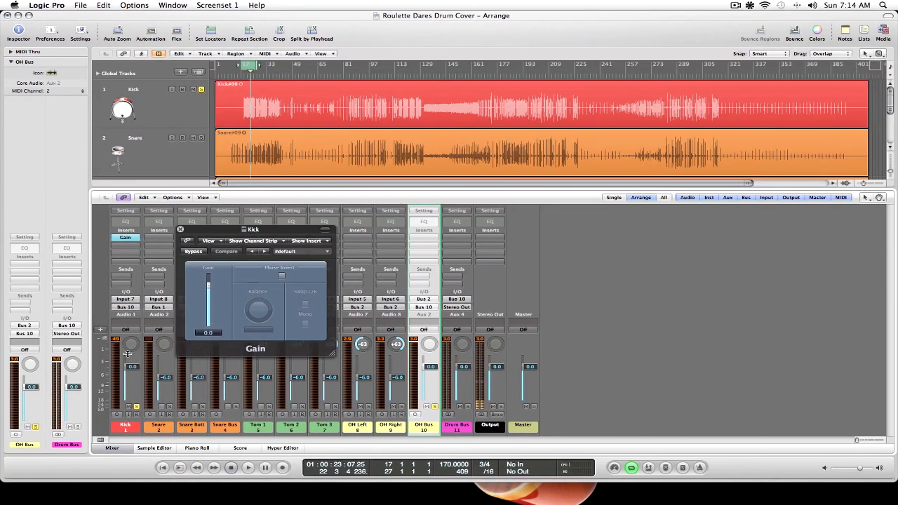
pyautogui.click(282, 277)
pyautogui.click(282, 276)
# Step: Play the cycled section first without and then with Phase Invert on the Kick to compare the sound
pyautogui.press('space')
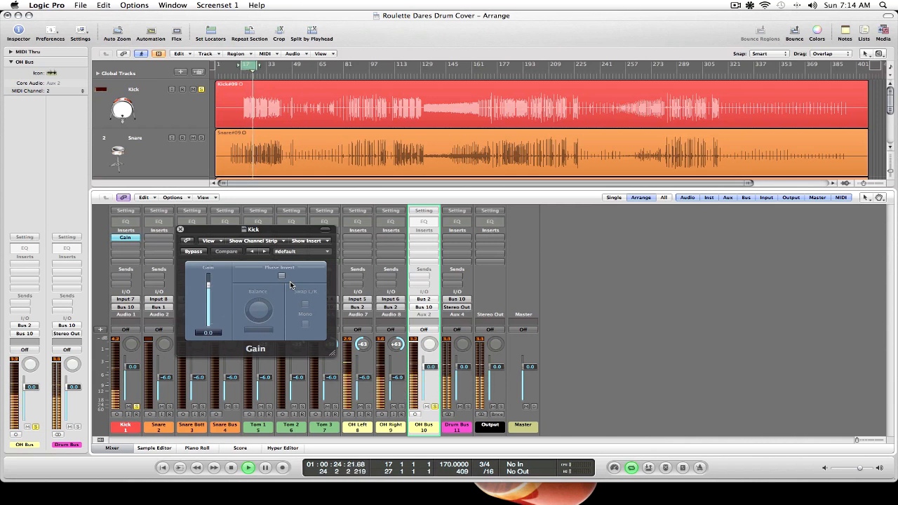
pyautogui.press('space')
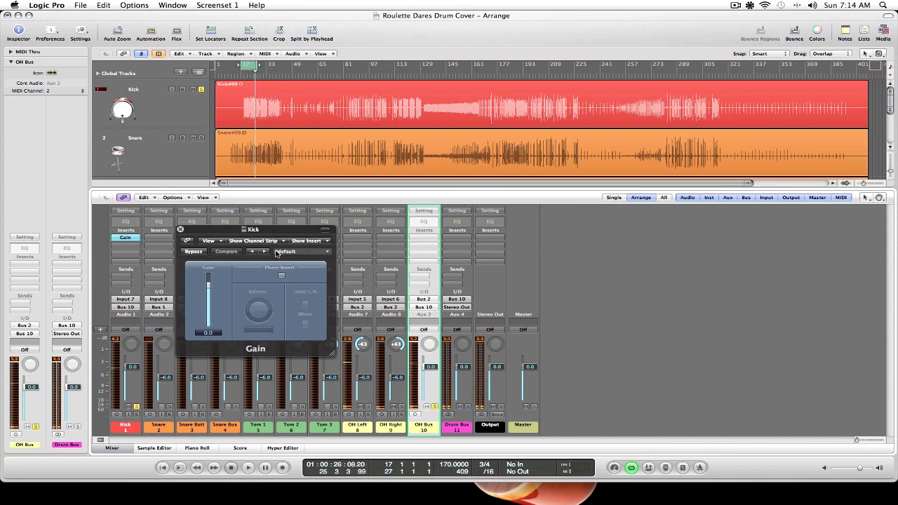
pyautogui.click(282, 275)
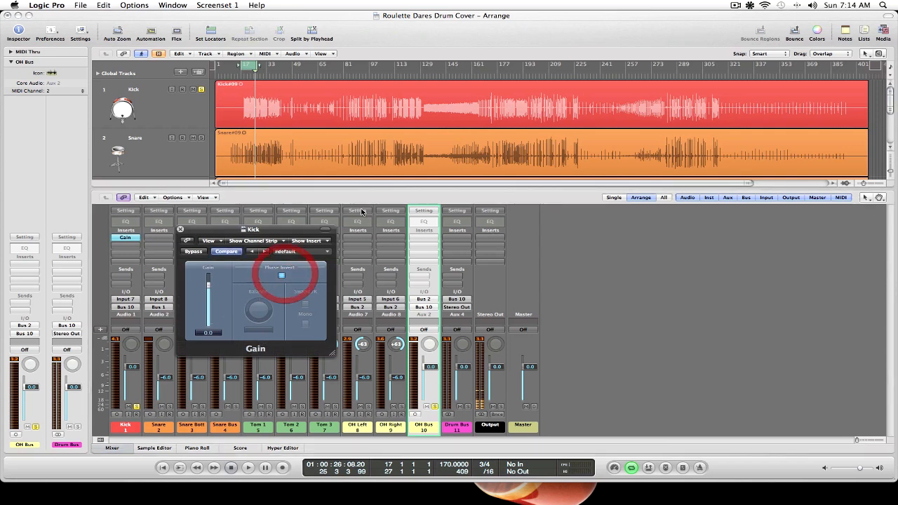
pyautogui.press('space')
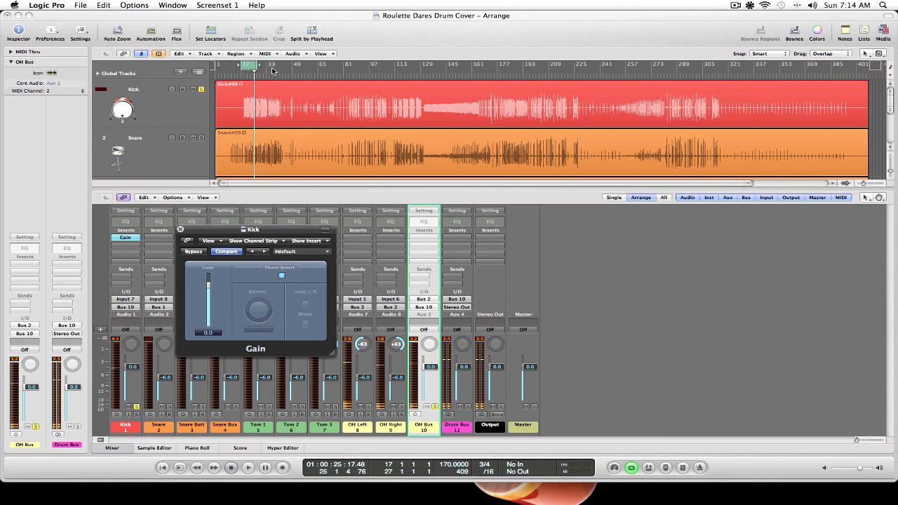
# Step: Cycle bars 18 to 31 and compare the Kick's Phase Invert off and on during playback, leaving it enabled and closing the Gain plug-in
pyautogui.moveTo(257, 65)
pyautogui.mouseDown()
pyautogui.moveTo(265, 65)
pyautogui.moveTo(245, 69)
pyautogui.mouseUp()
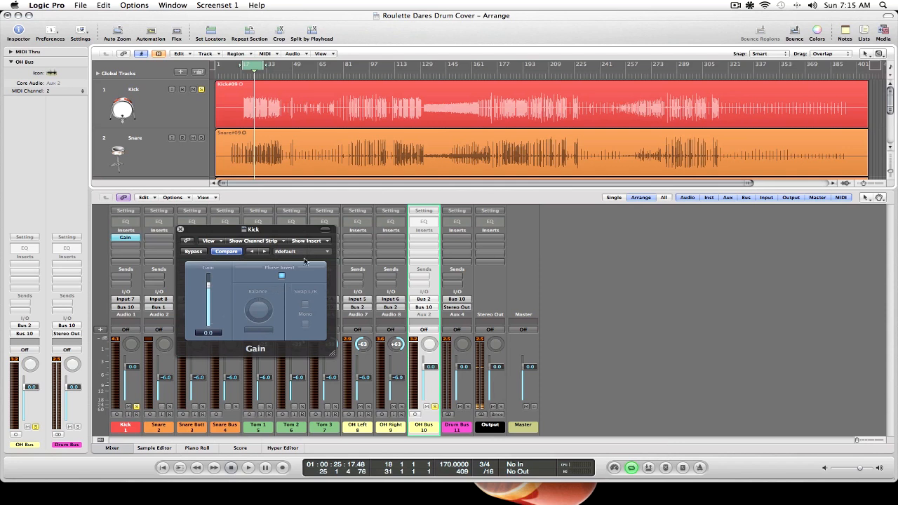
pyautogui.click(282, 275)
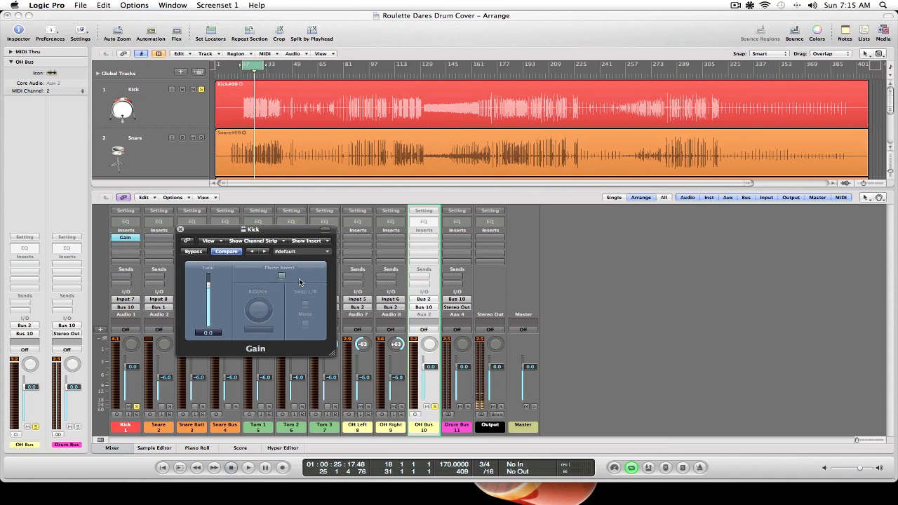
pyautogui.press('space')
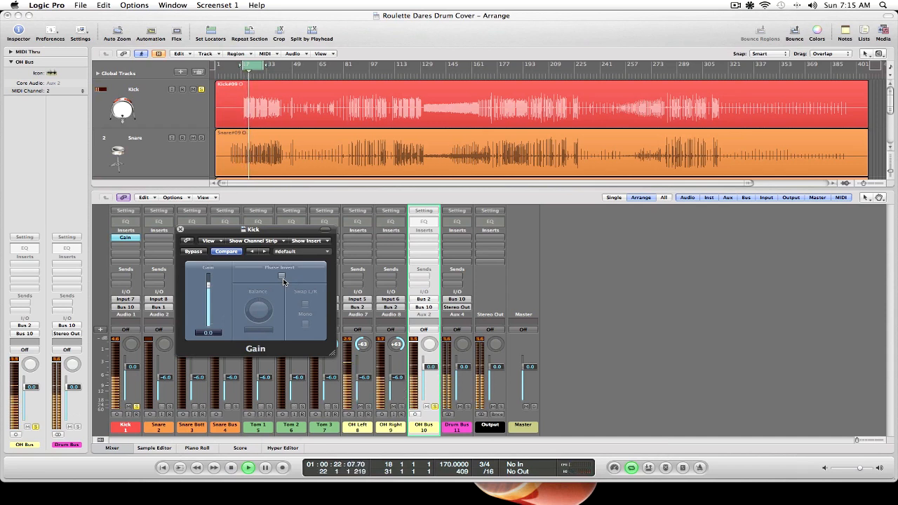
pyautogui.click(282, 277)
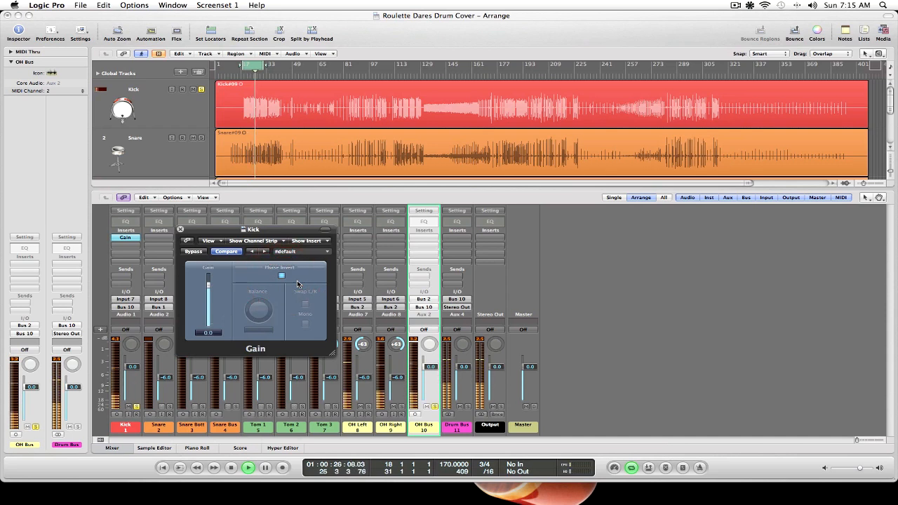
pyautogui.click(283, 277)
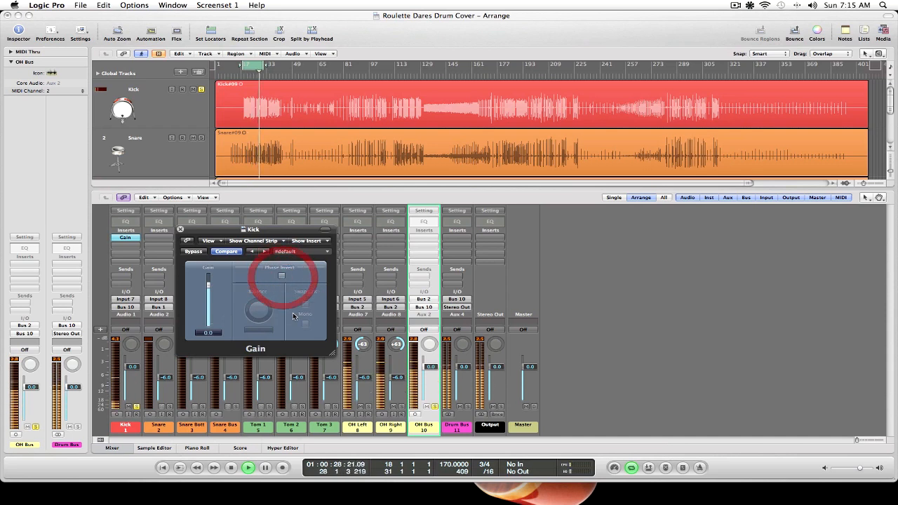
pyautogui.click(282, 277)
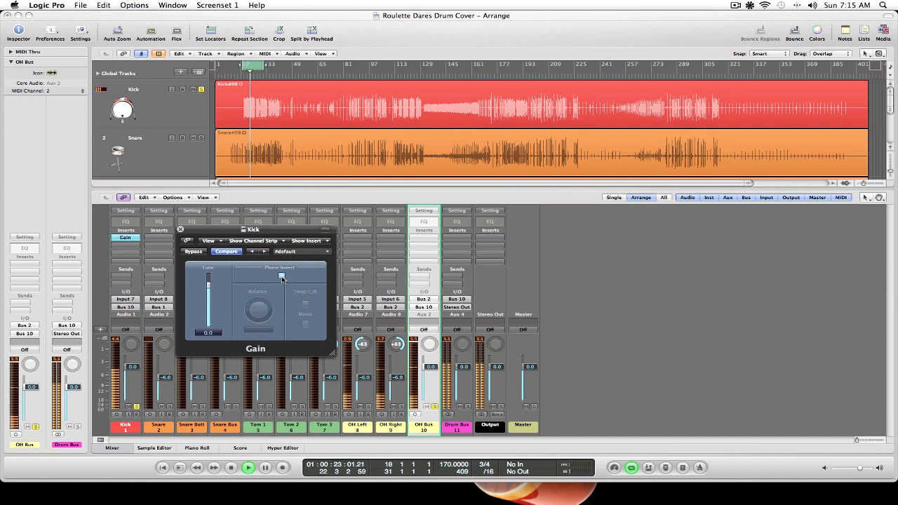
pyautogui.press('space')
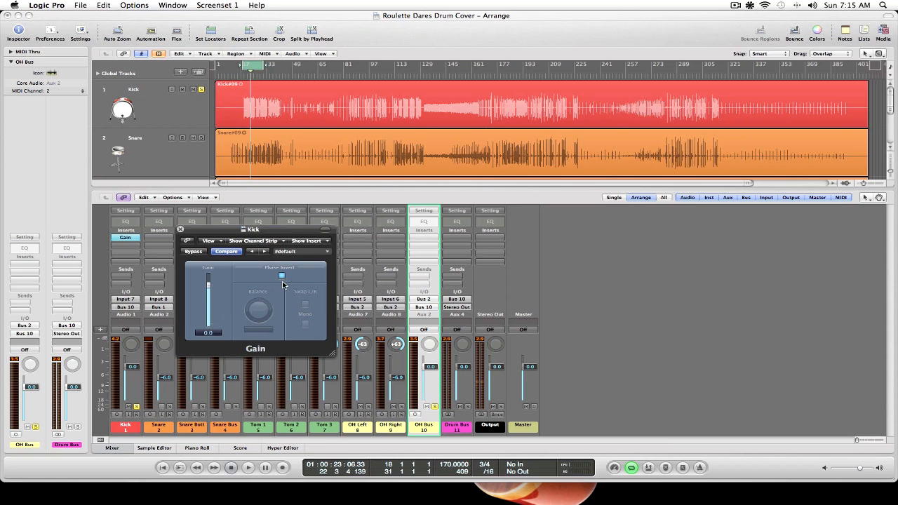
pyautogui.click(180, 231)
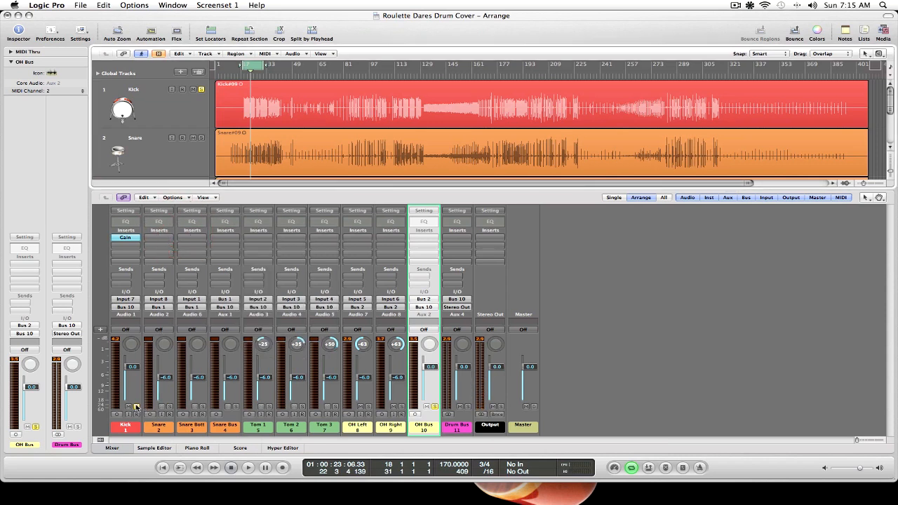
# Step: Set the Kick fader to -6.0 dB and copy its Gain plug-in to the Snare Bus's first insert slot
pyautogui.moveTo(136, 369); pyautogui.dragTo(136, 394)
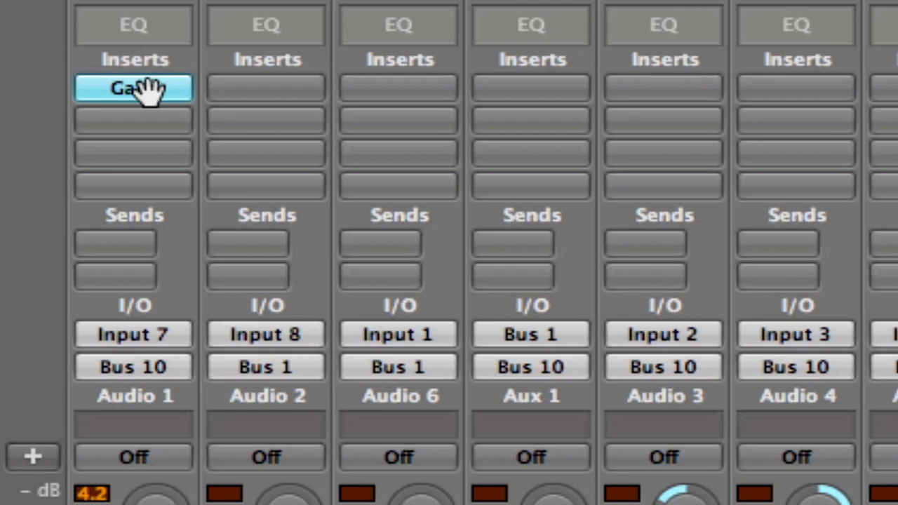
pyautogui.moveTo(144, 89); pyautogui.dragTo(525, 94)
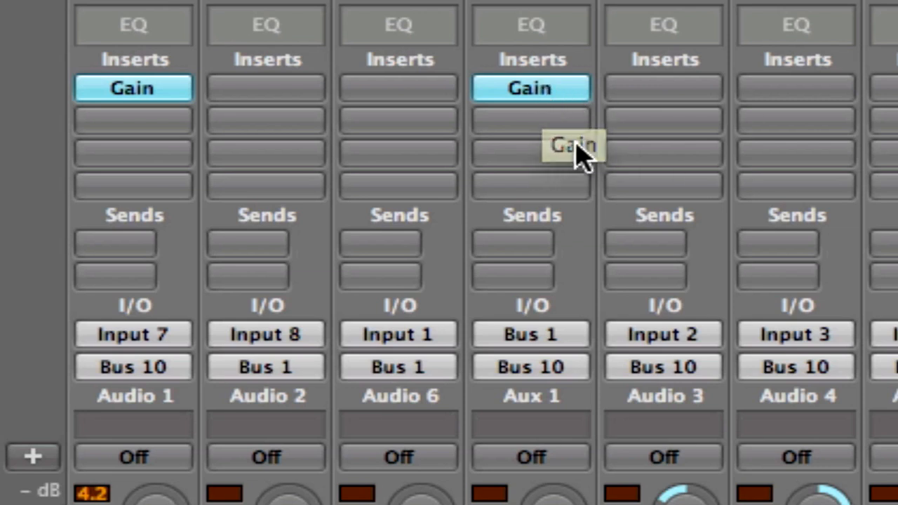
pyautogui.moveTo(537, 100)
pyautogui.mouseDown()
pyautogui.moveTo(713, 100)
pyautogui.moveTo(768, 113)
pyautogui.moveTo(857, 100)
pyautogui.moveTo(550, 100)
pyautogui.mouseUp()
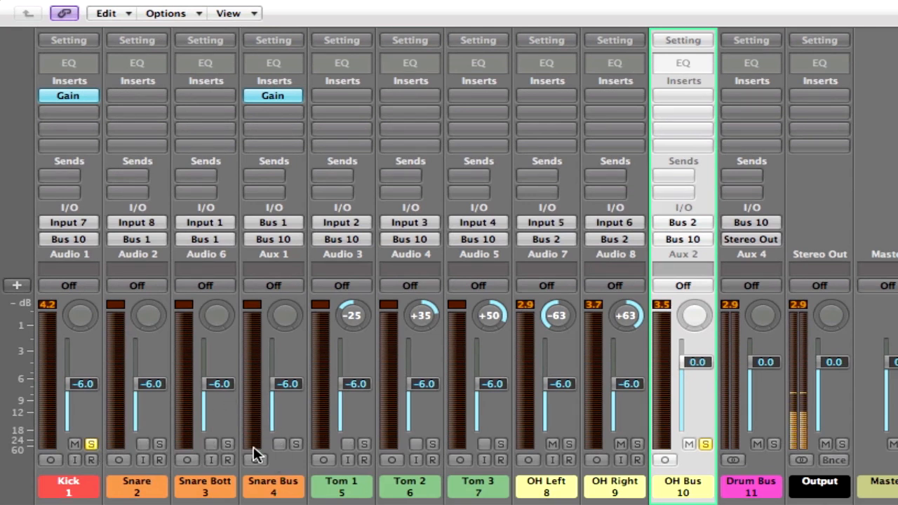
# Step: Switch the solo from the Kick to the Snare Bus and set the Snare Bus fader to 0.0 dB
pyautogui.click(90, 444)
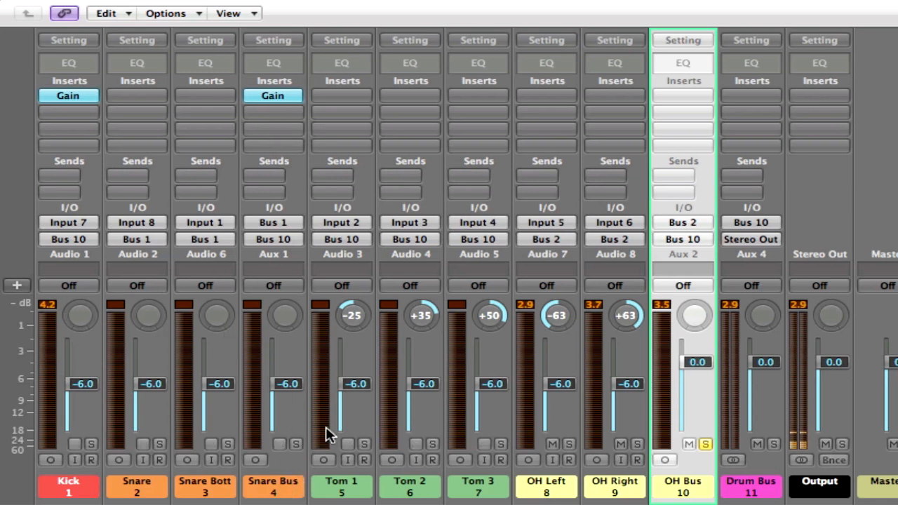
pyautogui.keyDown('alt'); pyautogui.click(289, 390); pyautogui.keyUp('alt')
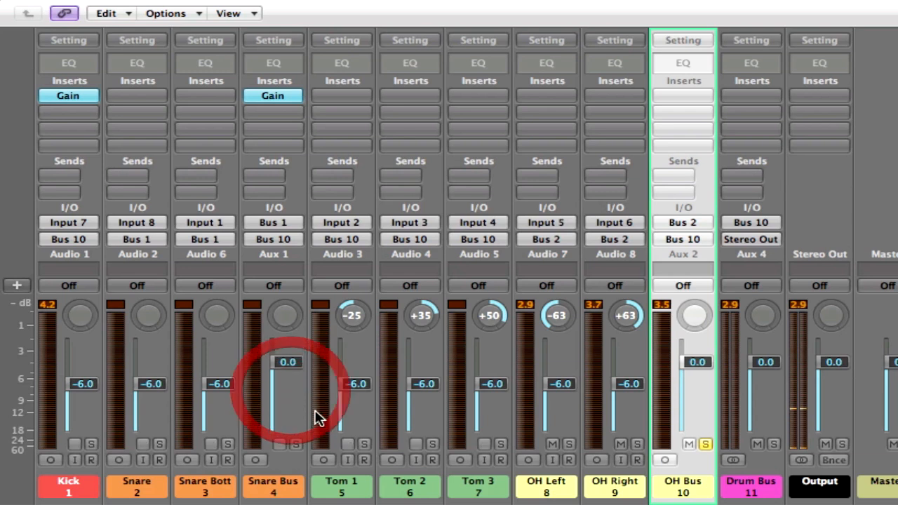
pyautogui.click(295, 444)
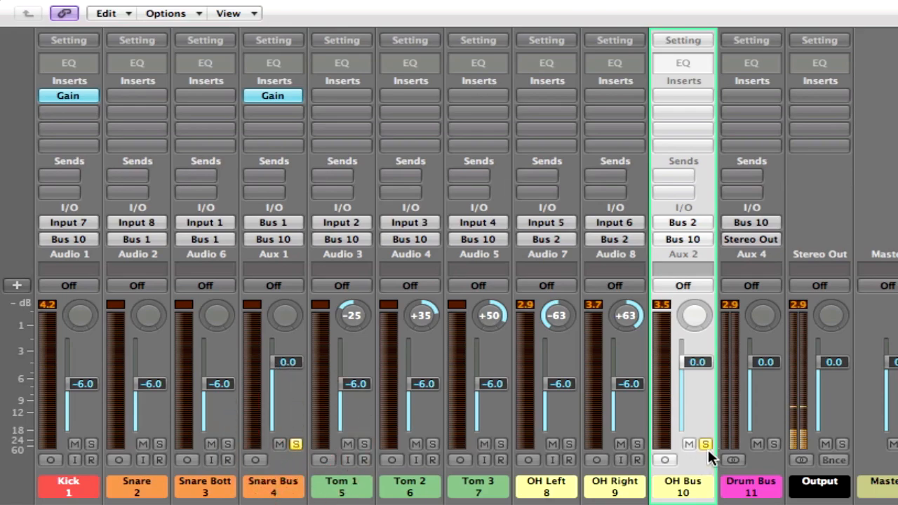
# Step: Open the Snare Bus's Gain plug-in, move its window aside and turn off Phase Invert
pyautogui.click(274, 95)
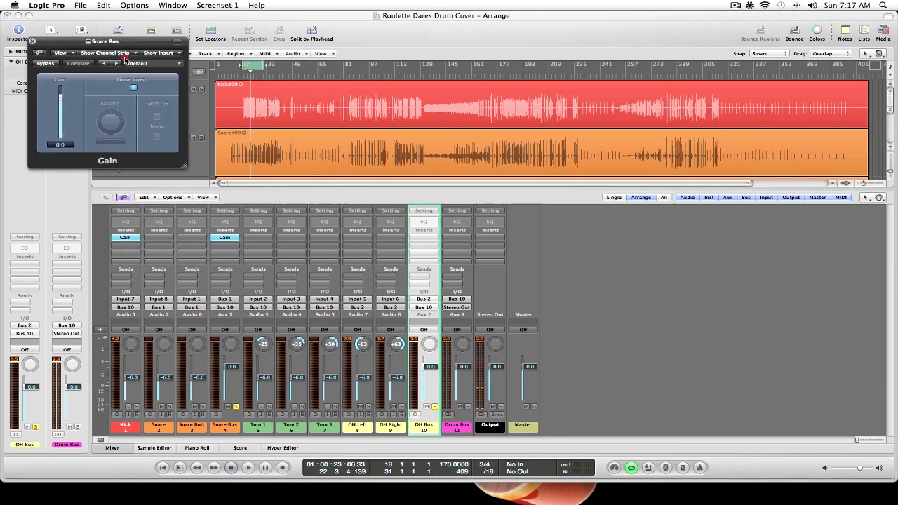
pyautogui.moveTo(125, 60); pyautogui.dragTo(148, 146)
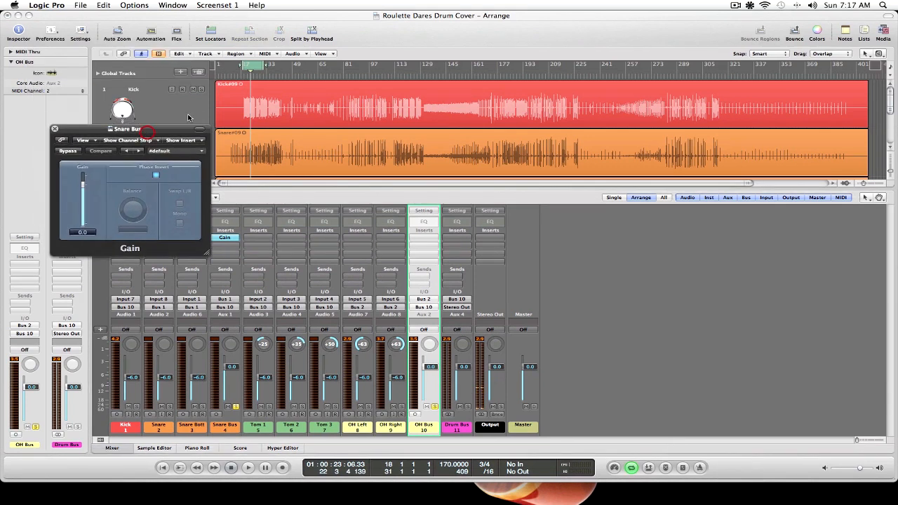
pyautogui.click(156, 175)
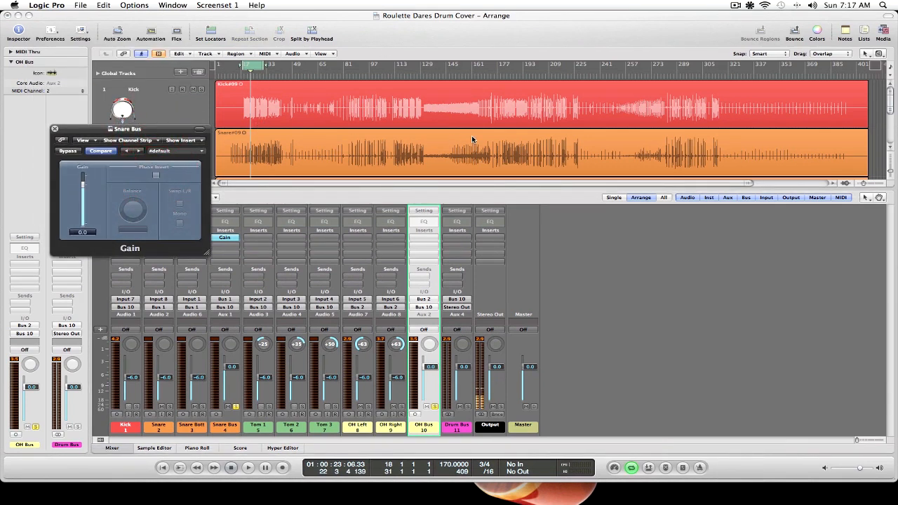
# Step: Cycle bars 10 to 19 and compare the Snare Bus's Phase Invert off and on, leaving it enabled and closing the Gain plug-in
pyautogui.moveTo(242, 65)
pyautogui.mouseDown()
pyautogui.moveTo(226, 65)
pyautogui.moveTo(254, 65)
pyautogui.moveTo(244, 65)
pyautogui.mouseUp()
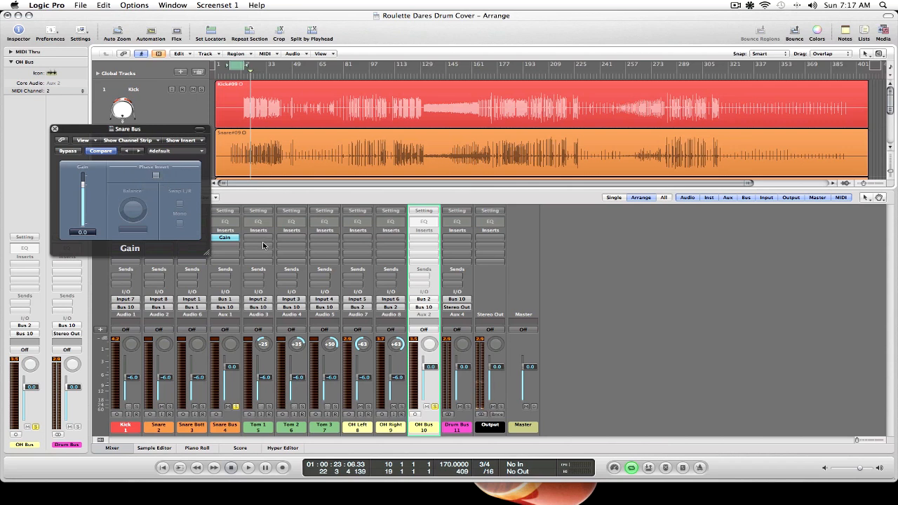
pyautogui.press('space')
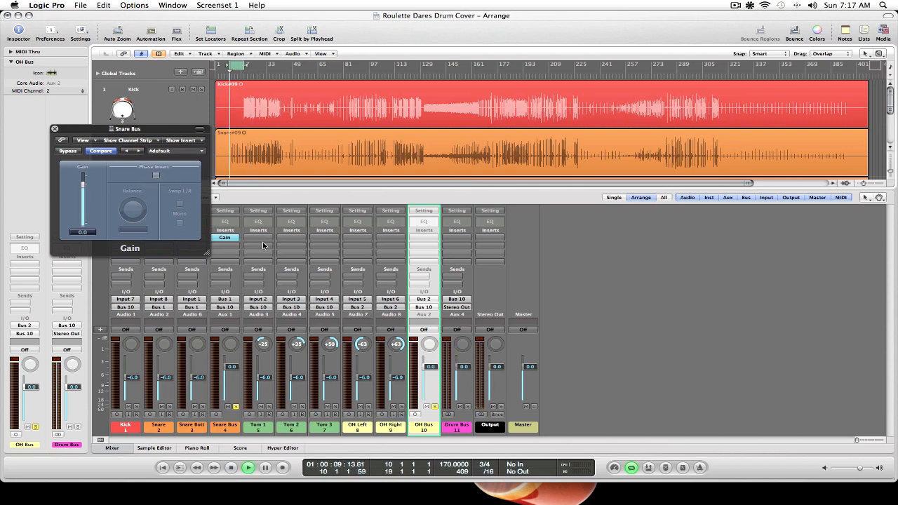
pyautogui.click(156, 177)
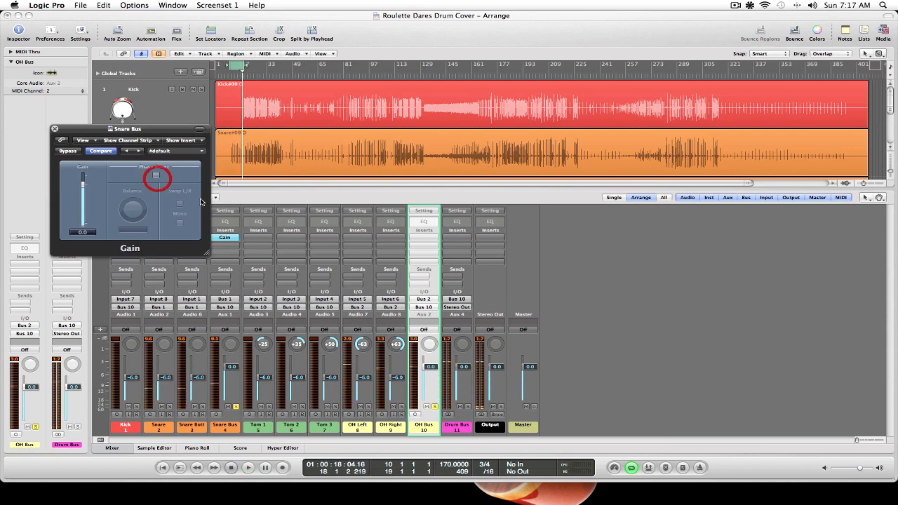
pyautogui.click(156, 176)
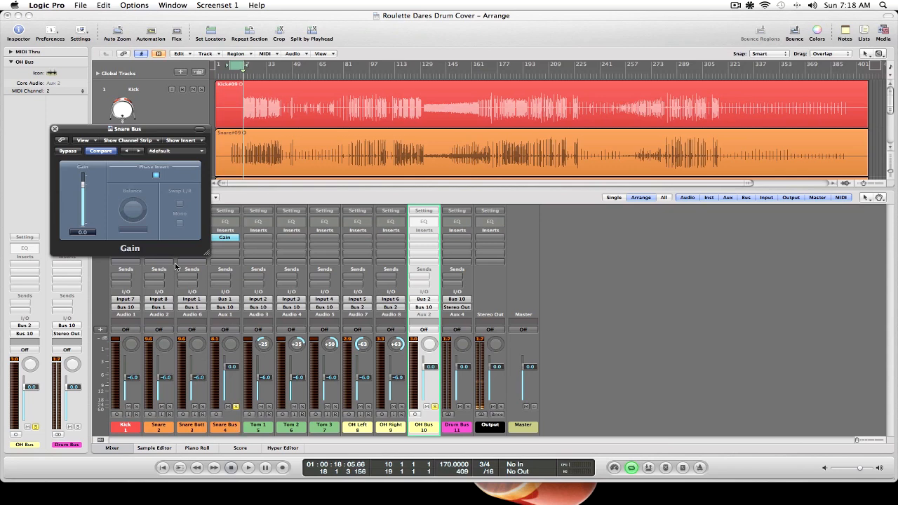
pyautogui.click(54, 130)
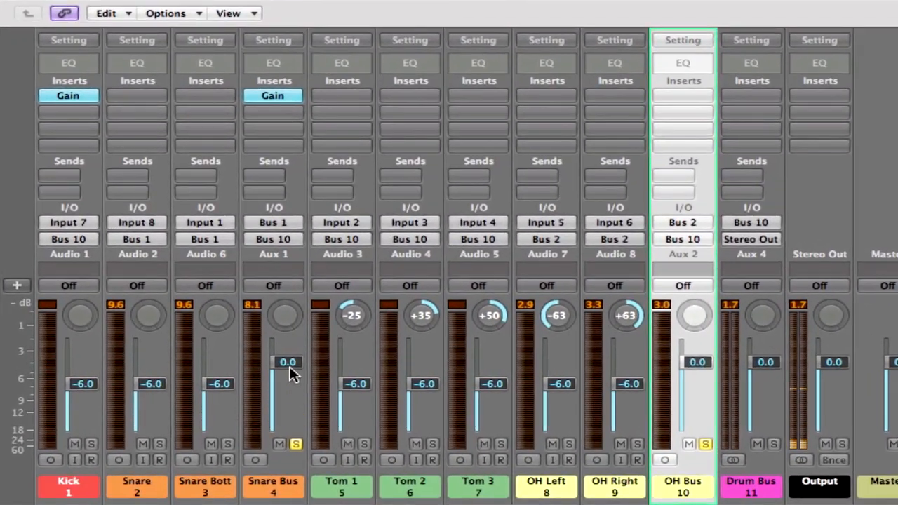
# Step: Set the Snare Bus fader to -6.0 dB and switch the solo from the Snare Bus to Tom 1
pyautogui.moveTo(284, 368); pyautogui.dragTo(283, 422)
pyautogui.click(297, 445)
pyautogui.click(365, 443)
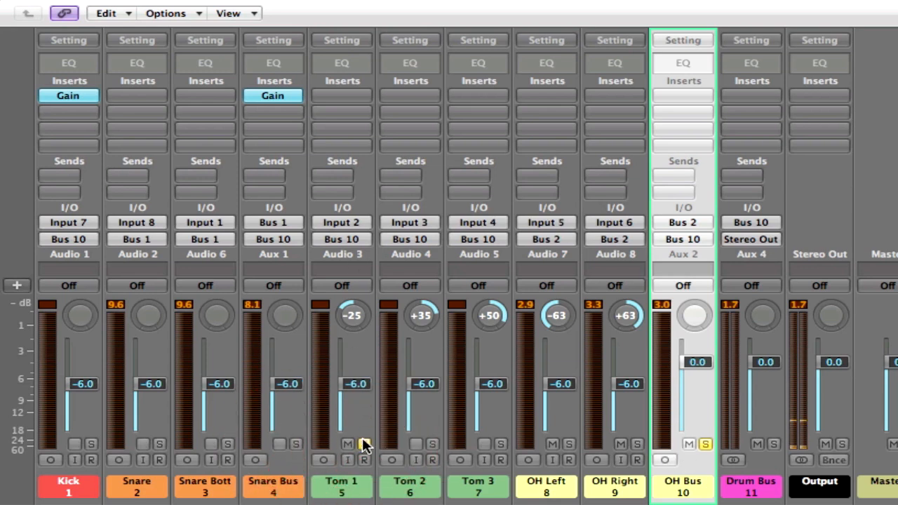
# Step: Set the Tom 1 fader to 0.0 dB and copy the Snare Bus's Gain plug-in to Tom 1's first insert slot
pyautogui.keyDown('alt'); pyautogui.click(367, 388); pyautogui.keyUp('alt')
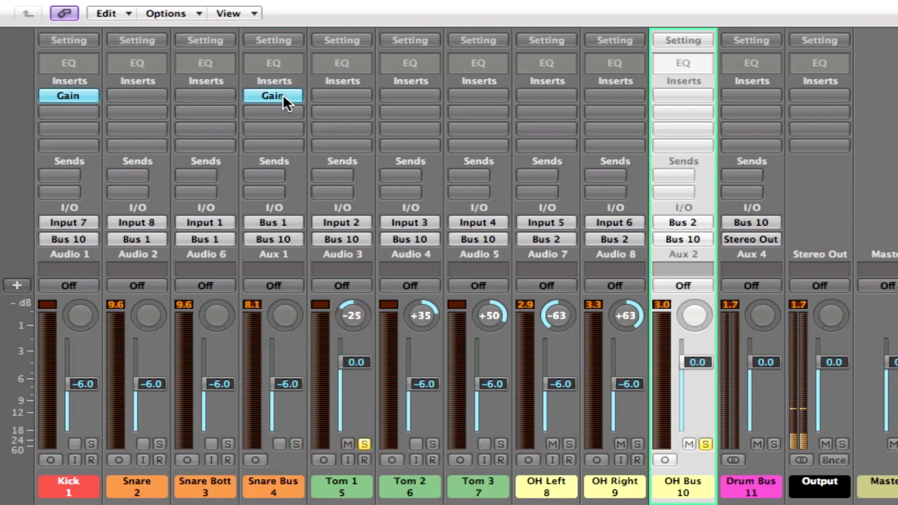
pyautogui.moveTo(282, 97); pyautogui.dragTo(364, 104)
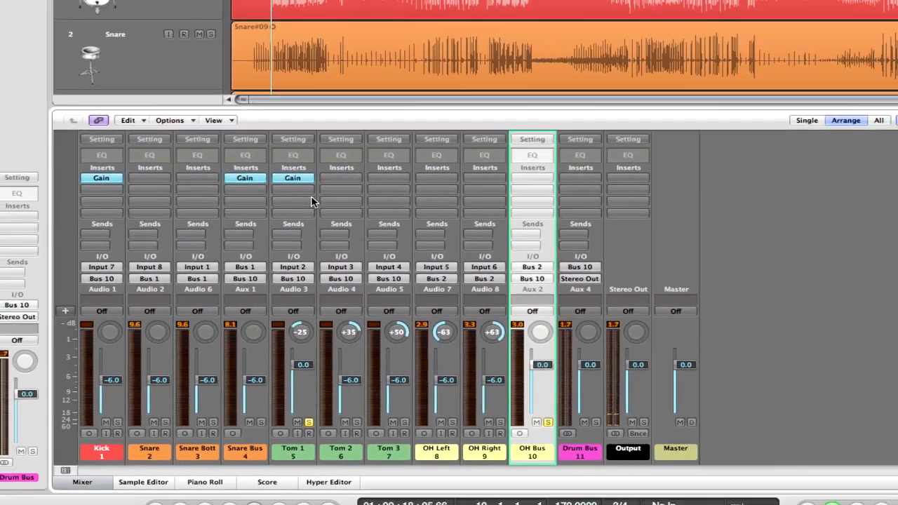
# Step: Set the locators to the Tom 1 region that starts at bar 148 in the arrangement
pyautogui.scroll(-8, 314, 111)
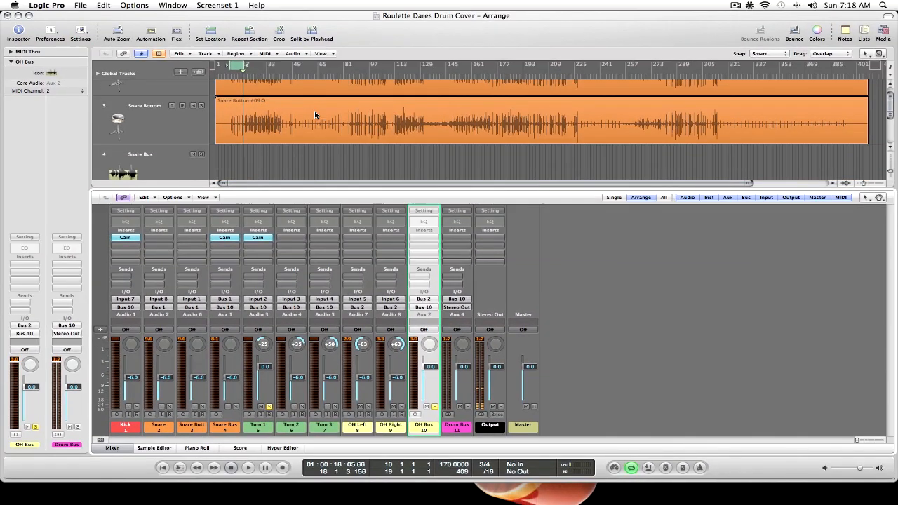
pyautogui.hscroll(5, 314, 111)
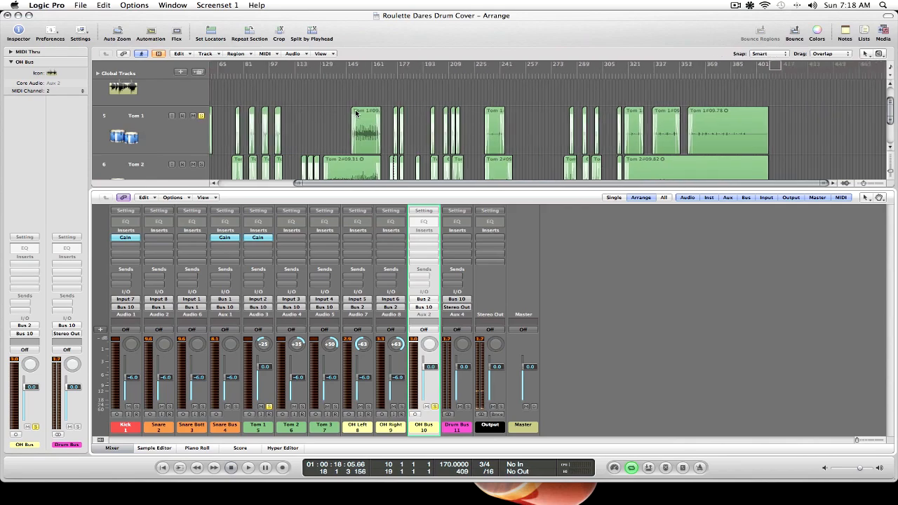
pyautogui.rightClick(361, 111)
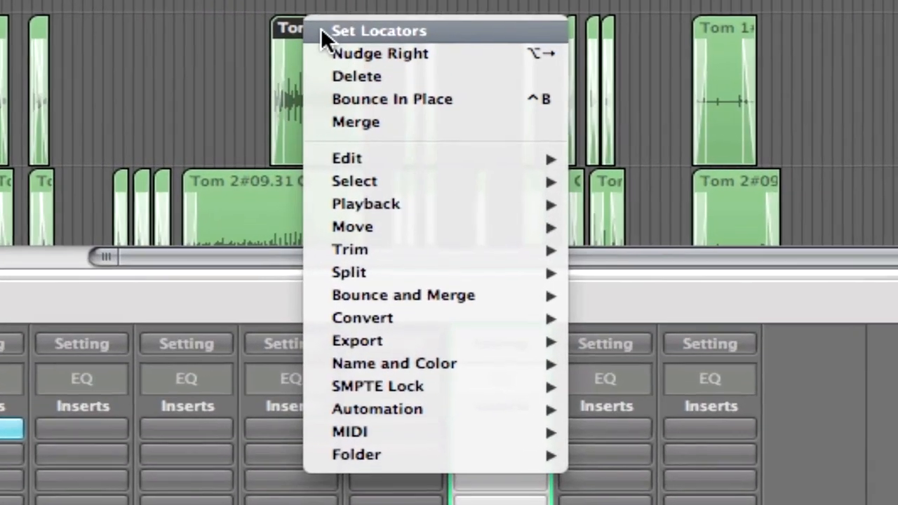
pyautogui.click(335, 65)
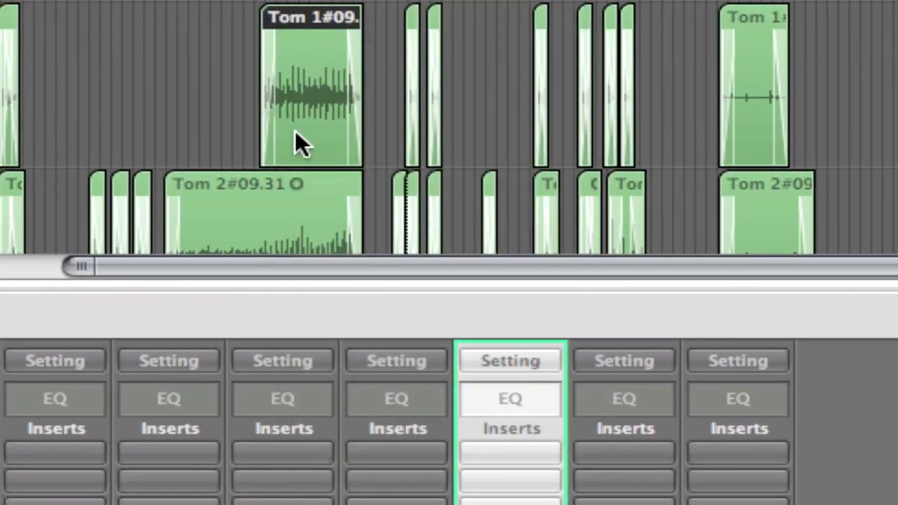
pyautogui.rightClick(302, 20)
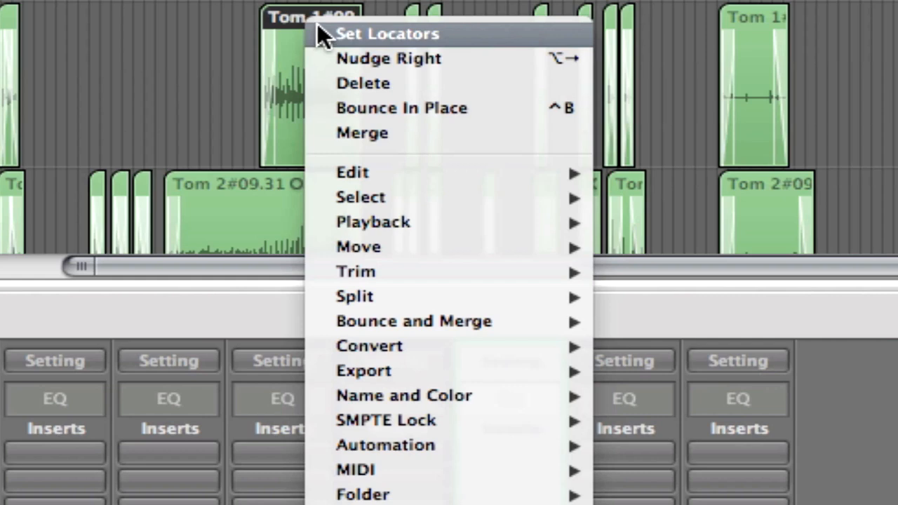
pyautogui.click(407, 31)
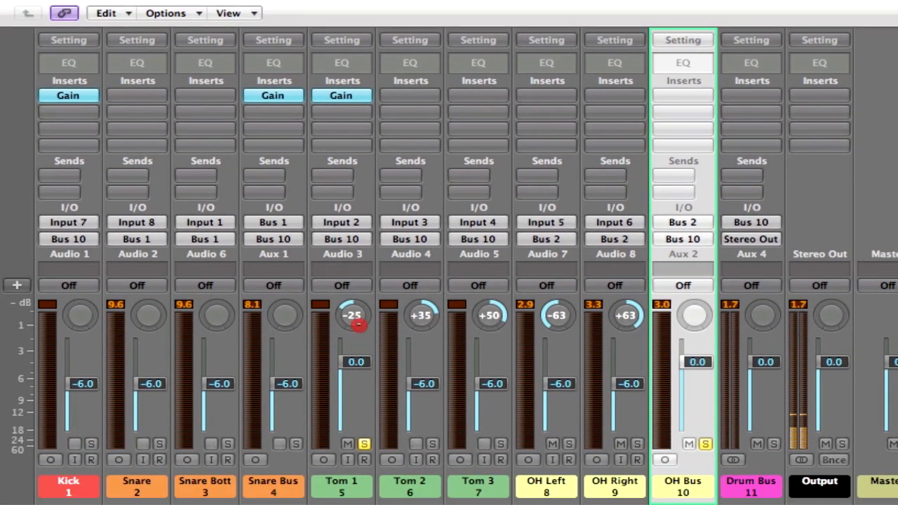
# Step: Reset the panning of Tom 1, Tom 2 and Tom 3 to centre
pyautogui.moveTo(354, 335)
pyautogui.mouseDown()
pyautogui.moveTo(359, 273)
pyautogui.moveTo(351, 269)
pyautogui.mouseUp()
pyautogui.keyDown('alt'); pyautogui.click(420, 319); pyautogui.keyUp('alt')
pyautogui.keyDown('alt'); pyautogui.click(489, 316); pyautogui.keyUp('alt')
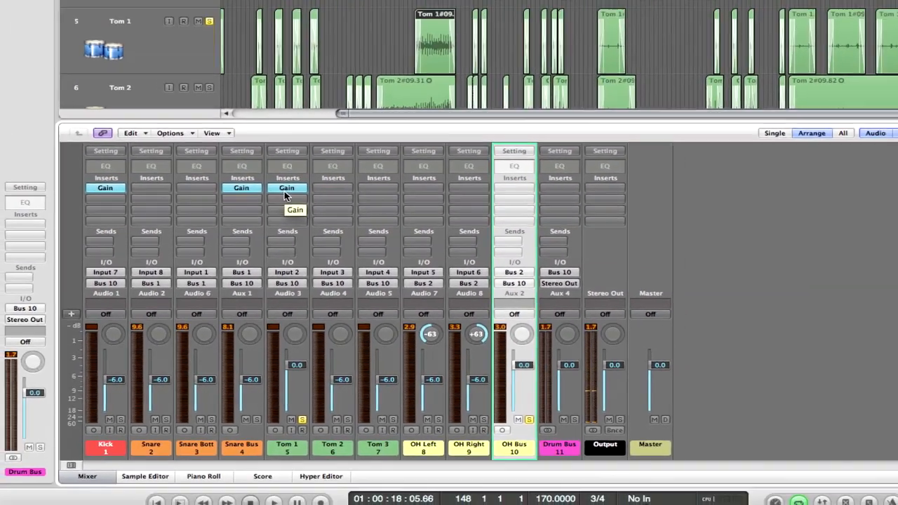
# Step: Open Tom 1's Gain plug-in, move its window aside and turn off Phase Invert
pyautogui.click(340, 98)
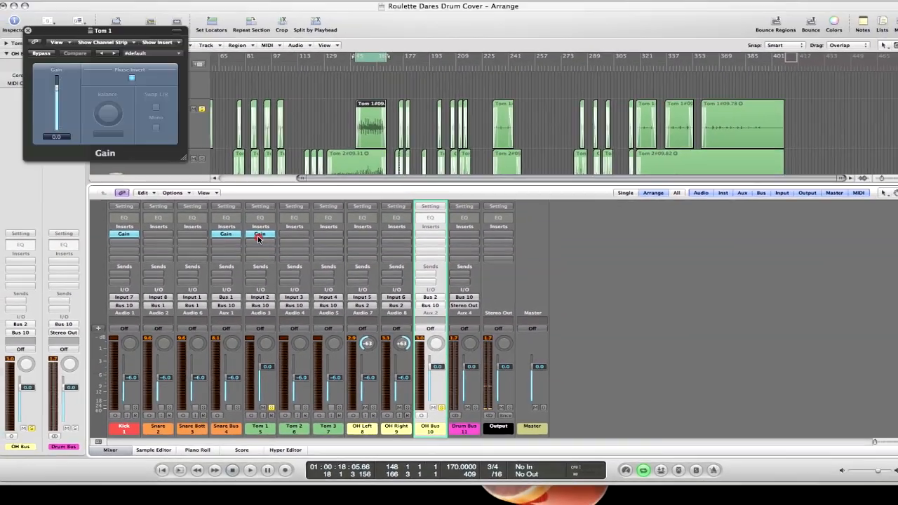
pyautogui.moveTo(133, 30); pyautogui.dragTo(162, 112)
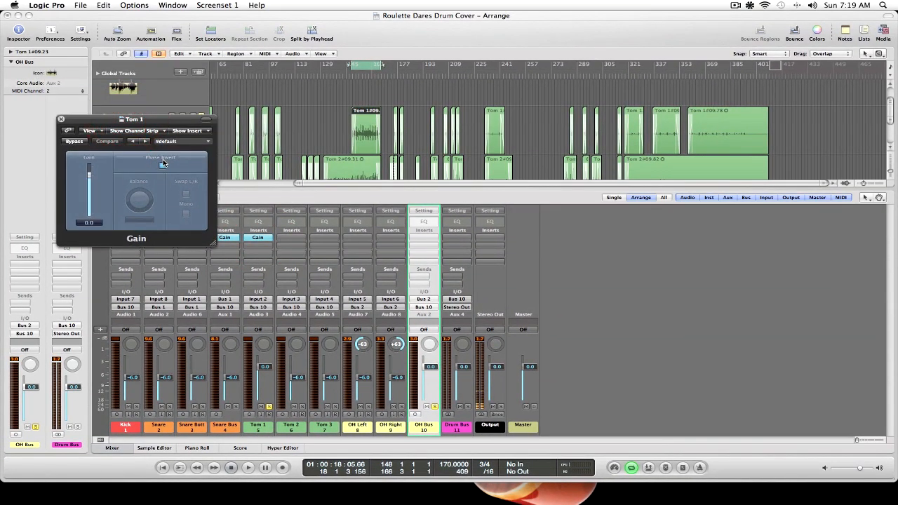
pyautogui.click(163, 164)
pyautogui.click(162, 165)
pyautogui.click(167, 164)
# Step: Compare Tom 1's Phase Invert on and off during cycled playback, leaving it disabled and closing the Gain plug-in
pyautogui.press('space')
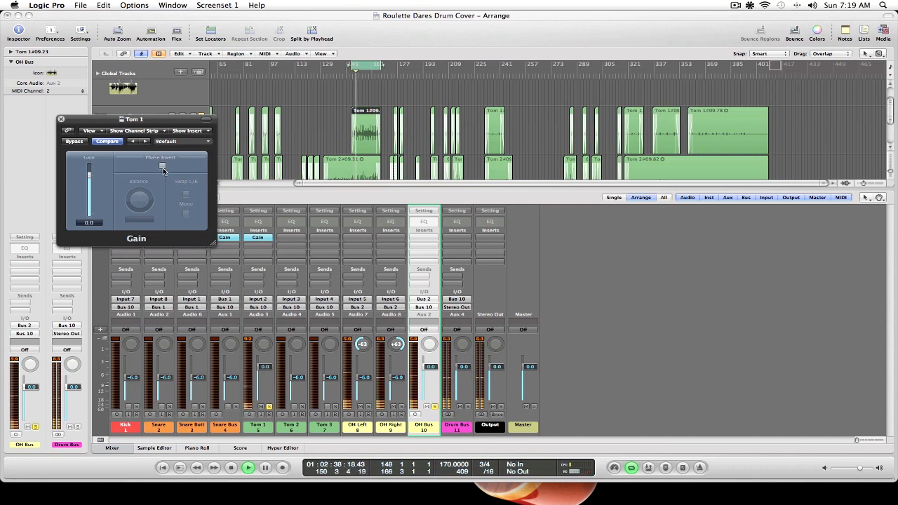
pyautogui.click(163, 168)
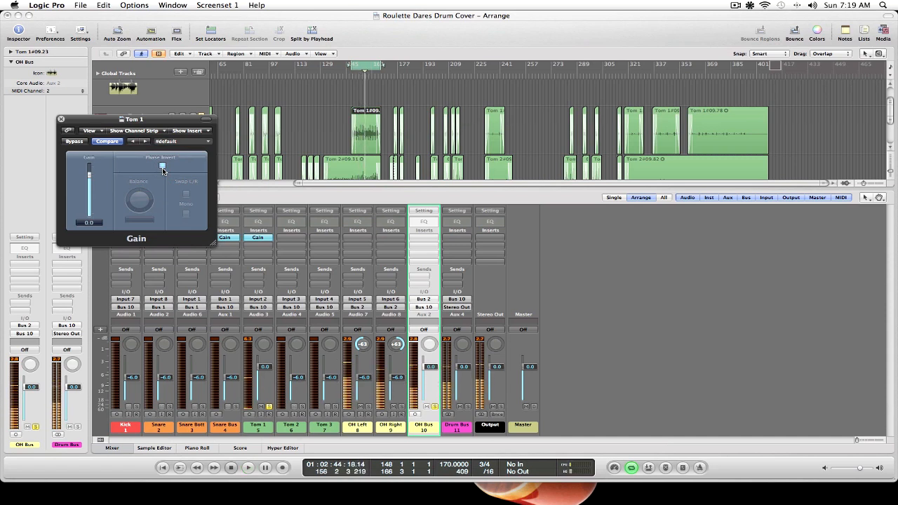
pyautogui.click(162, 167)
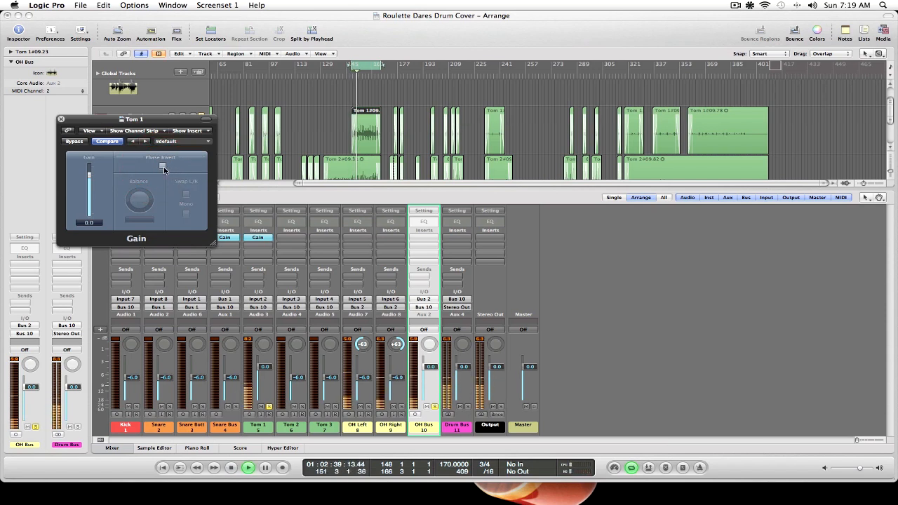
pyautogui.click(162, 168)
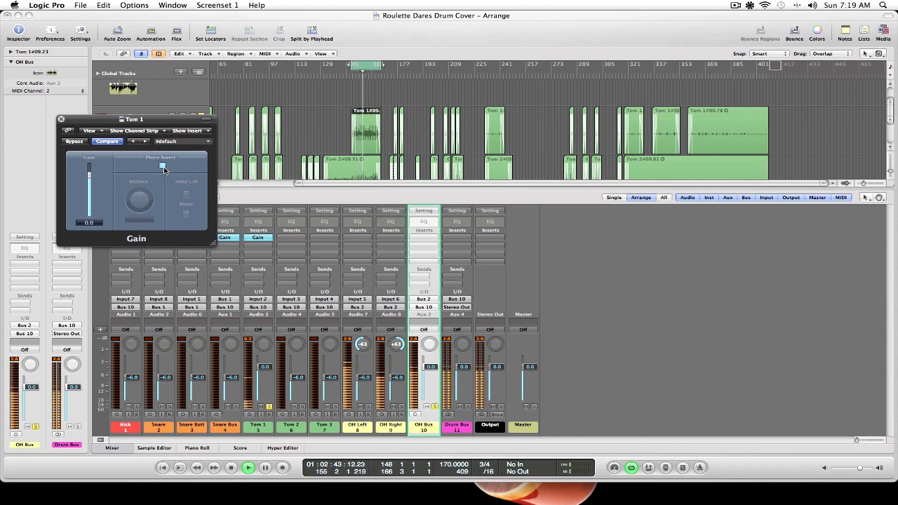
pyautogui.click(163, 167)
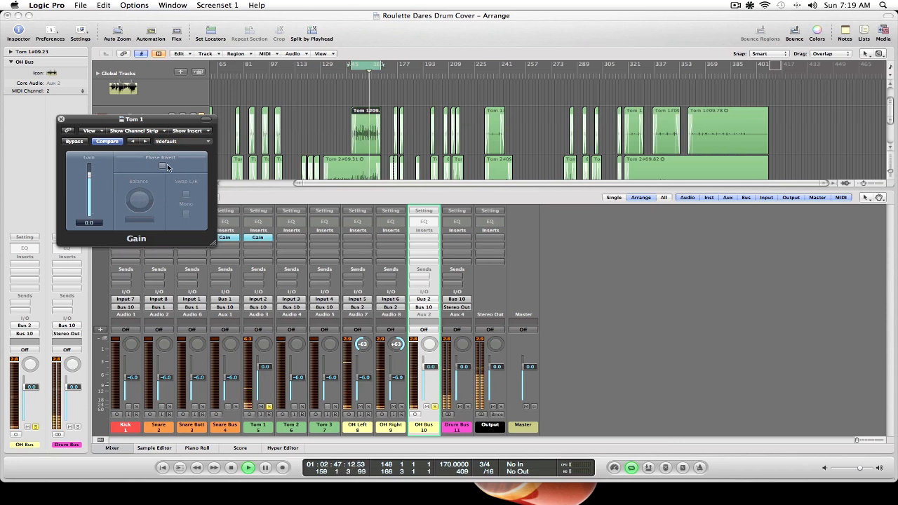
pyautogui.press('space')
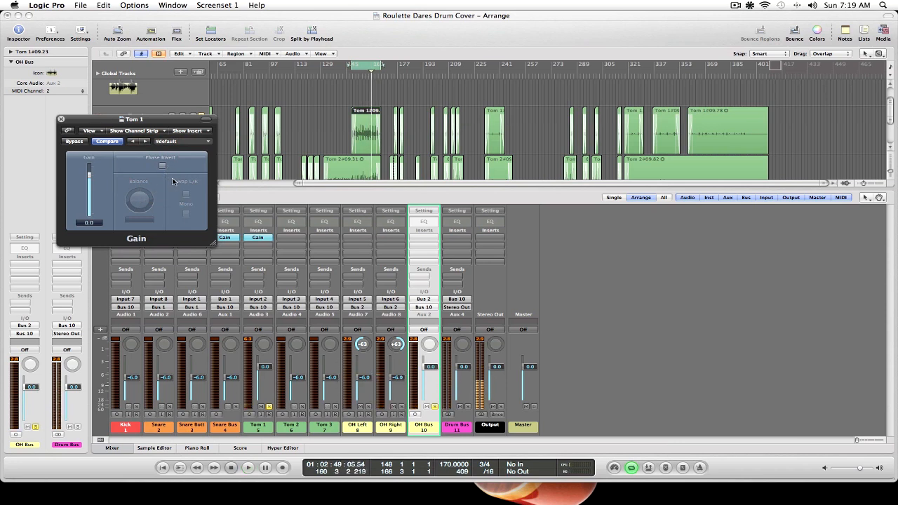
pyautogui.click(62, 120)
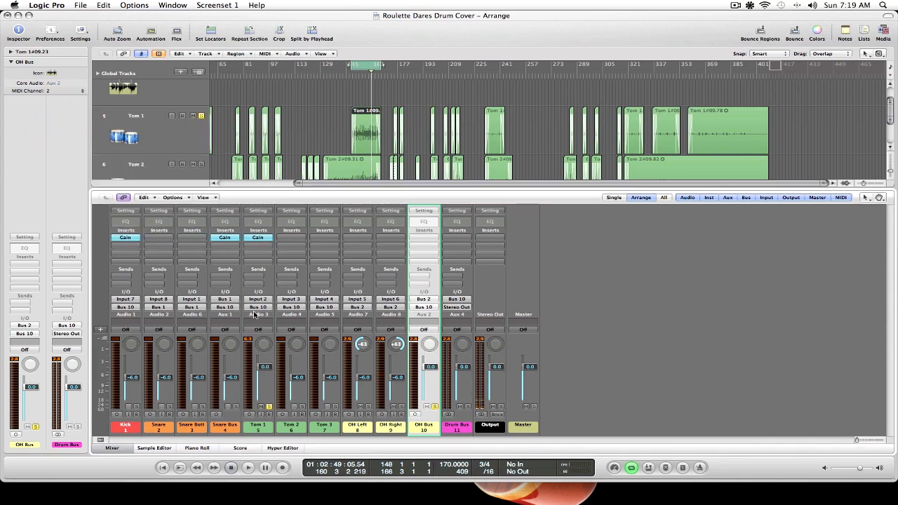
# Step: Move the solo and Gain plug-in from Tom 1 to Tom 2, setting the Tom 1 fader to -5.7 dB and Tom 2 to 0.0 dB
pyautogui.click(269, 407)
pyautogui.moveTo(263, 239); pyautogui.dragTo(293, 238)
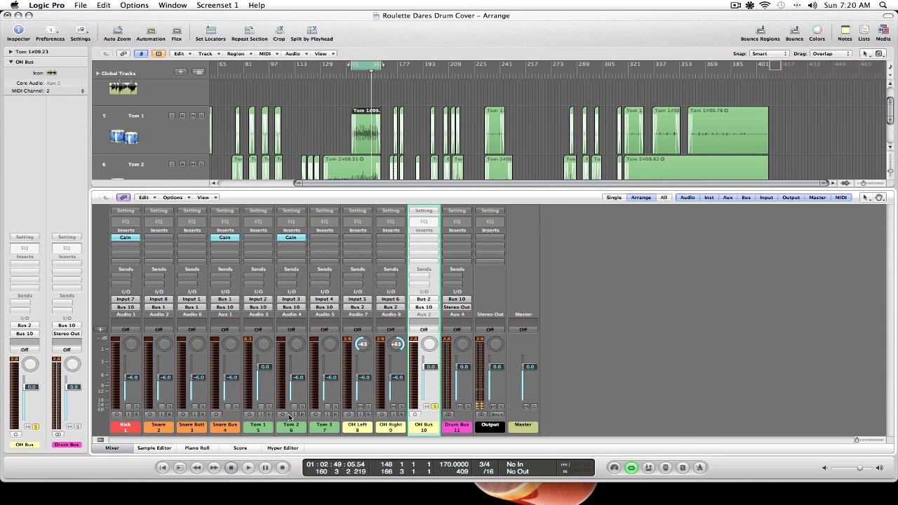
pyautogui.moveTo(269, 373); pyautogui.dragTo(268, 391)
pyautogui.keyDown('alt'); pyautogui.click(302, 378); pyautogui.keyUp('alt')
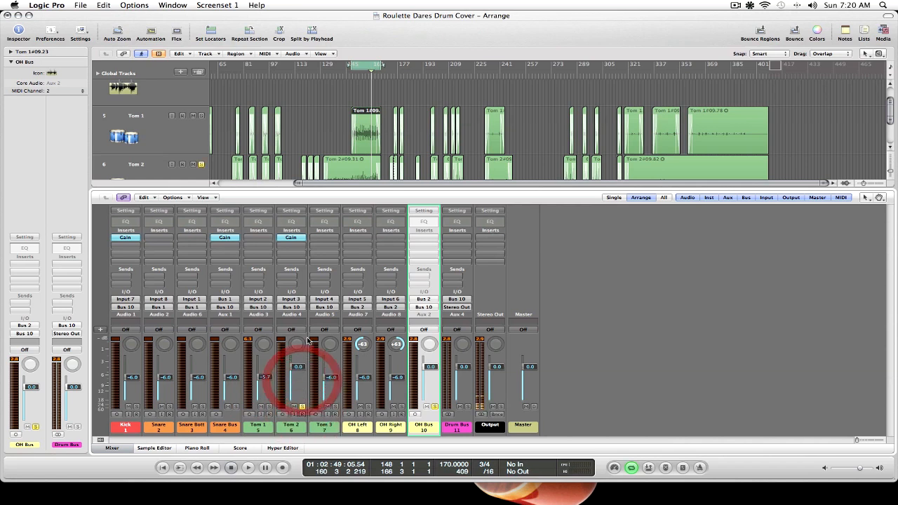
# Step: Open Tom 2's Gain plug-in, bring the Tom 2 regions into view and move the plug-in window aside
pyautogui.click(300, 239)
pyautogui.scroll(-2, 354, 164)
pyautogui.scroll(-1, 355, 165)
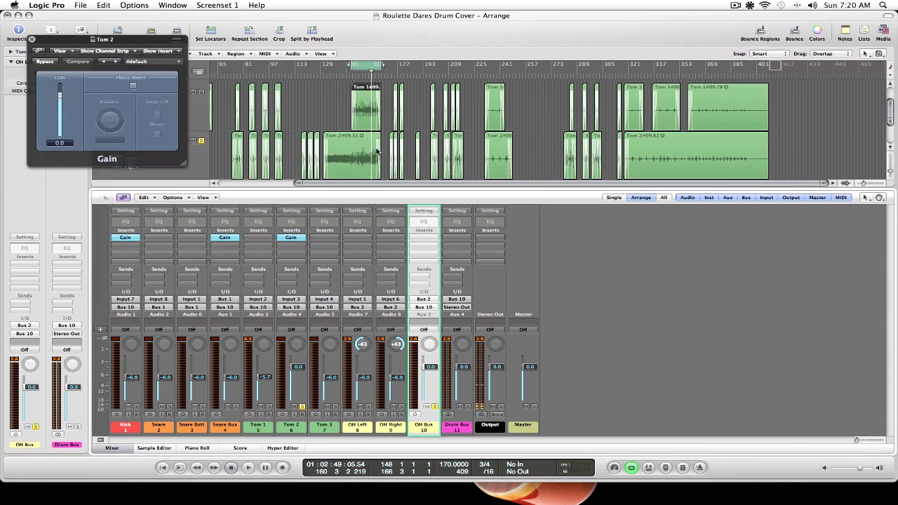
pyautogui.moveTo(144, 41); pyautogui.dragTo(168, 72)
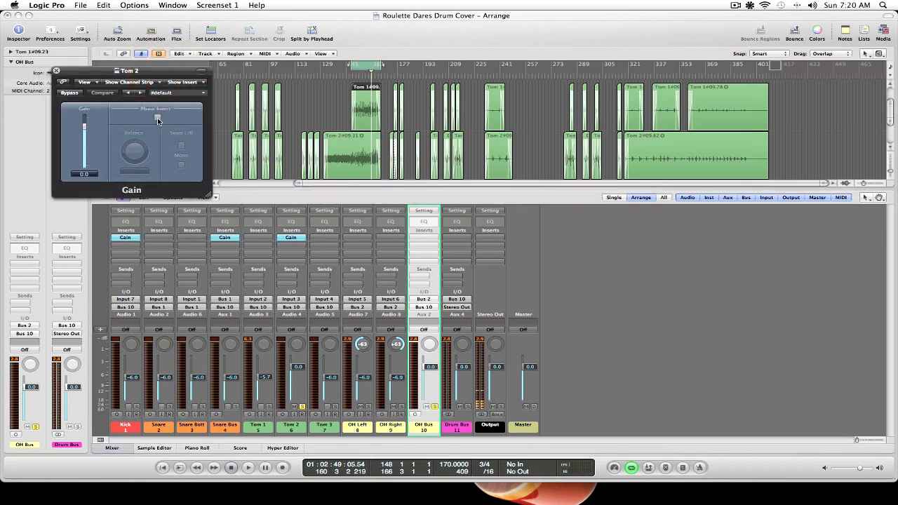
# Step: Compare Tom 2's Phase Invert on and off during cycled playback, leaving it disabled and closing the Gain plug-in
pyautogui.press('space')
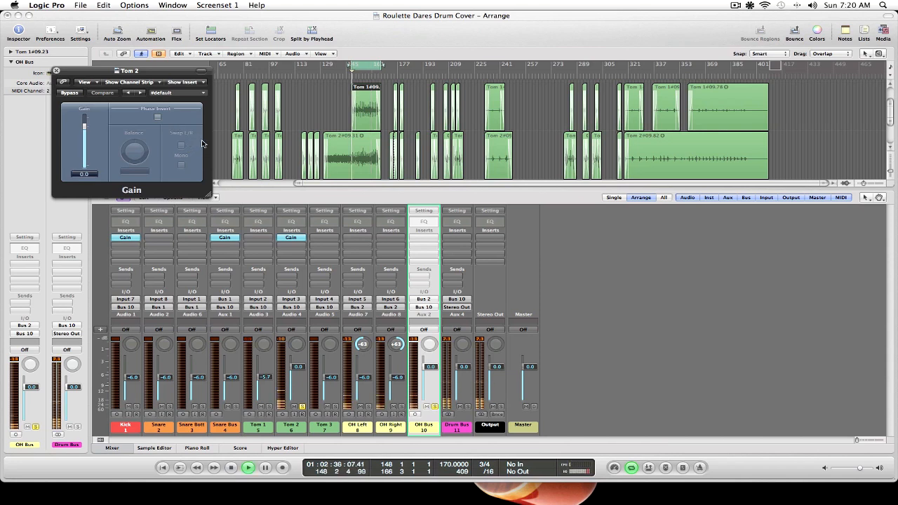
pyautogui.click(158, 120)
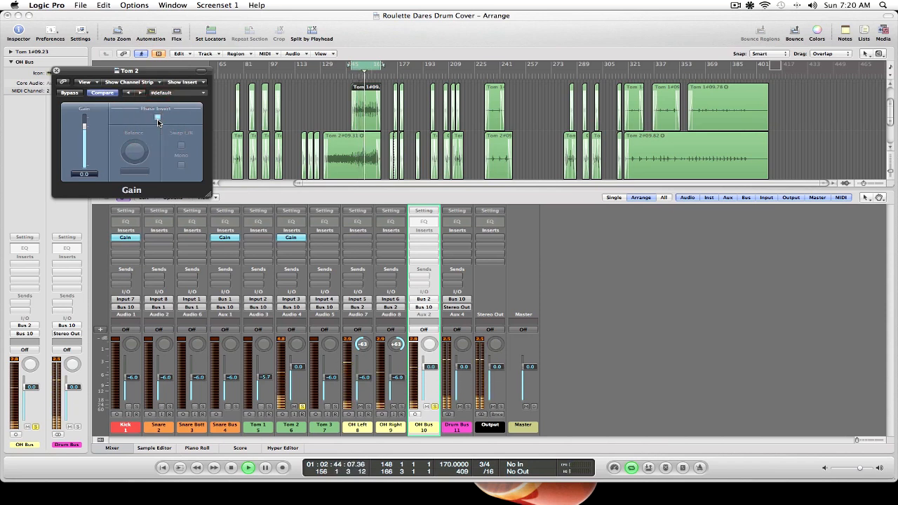
pyautogui.click(158, 120)
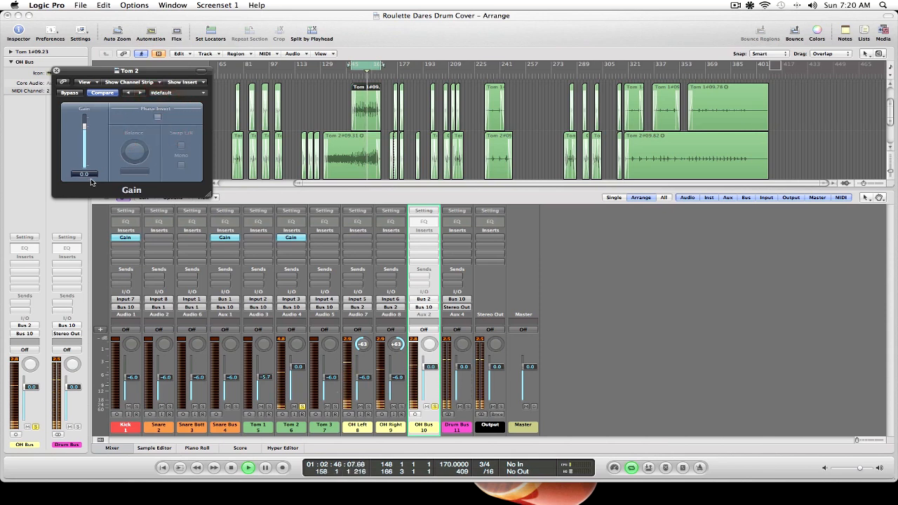
pyautogui.click(156, 121)
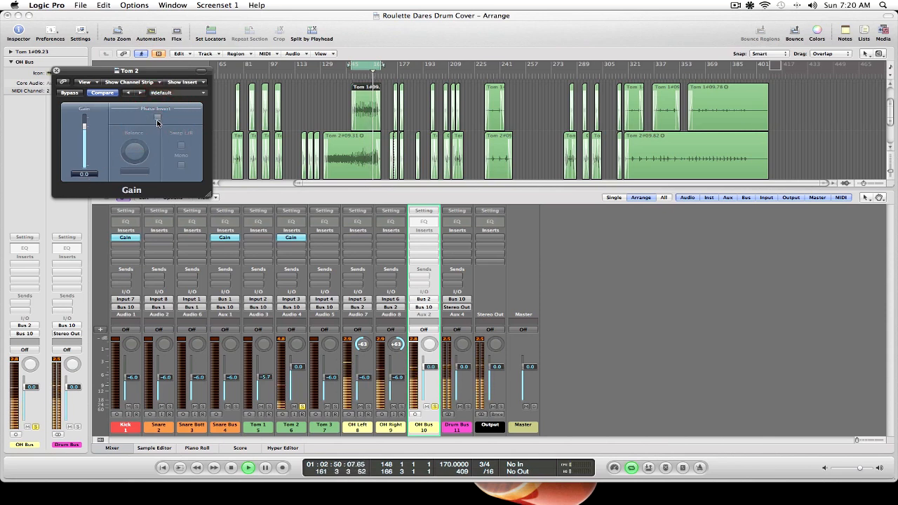
pyautogui.press('space')
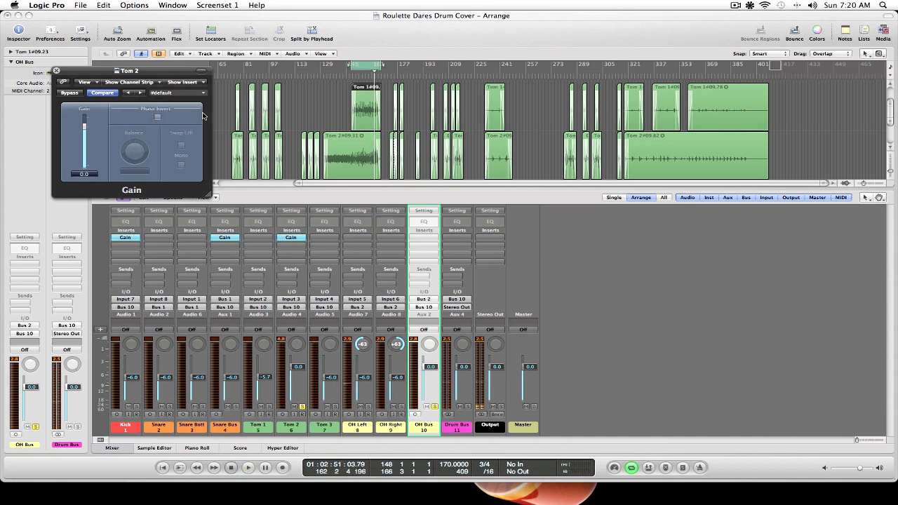
pyautogui.press('space')
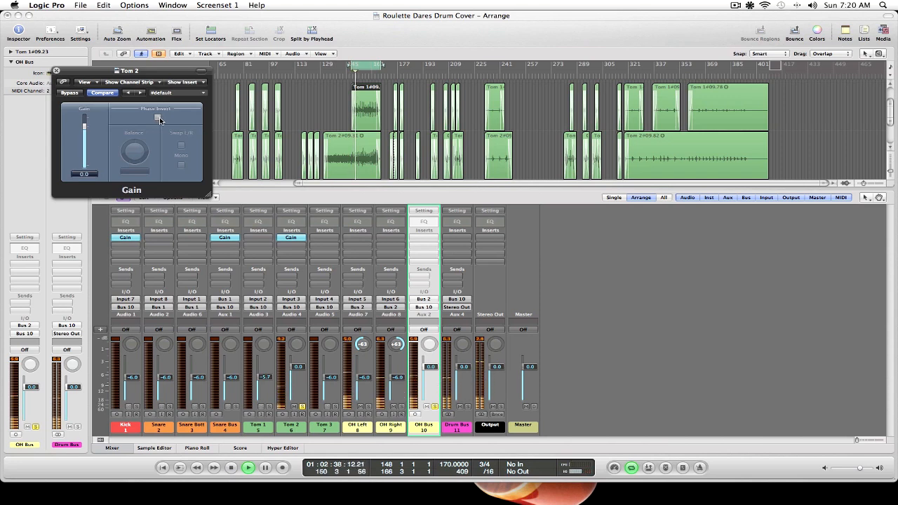
pyautogui.click(159, 119)
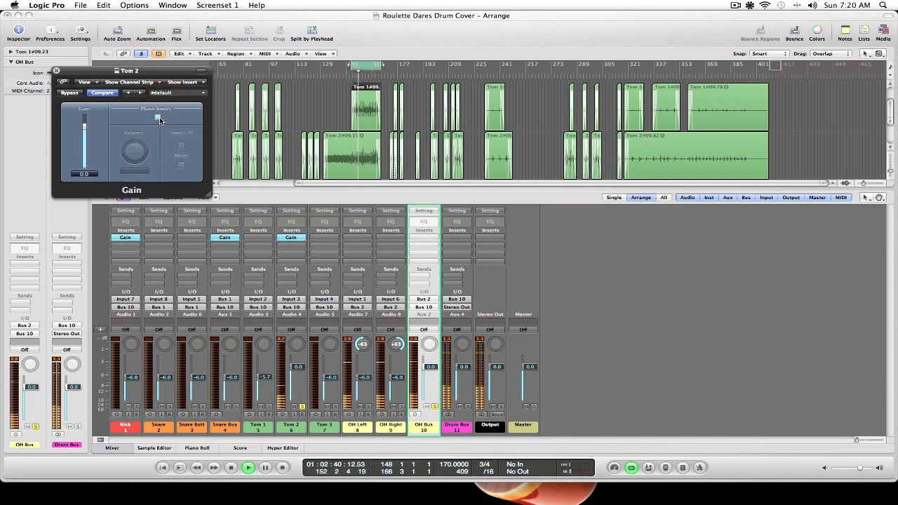
pyautogui.press('space')
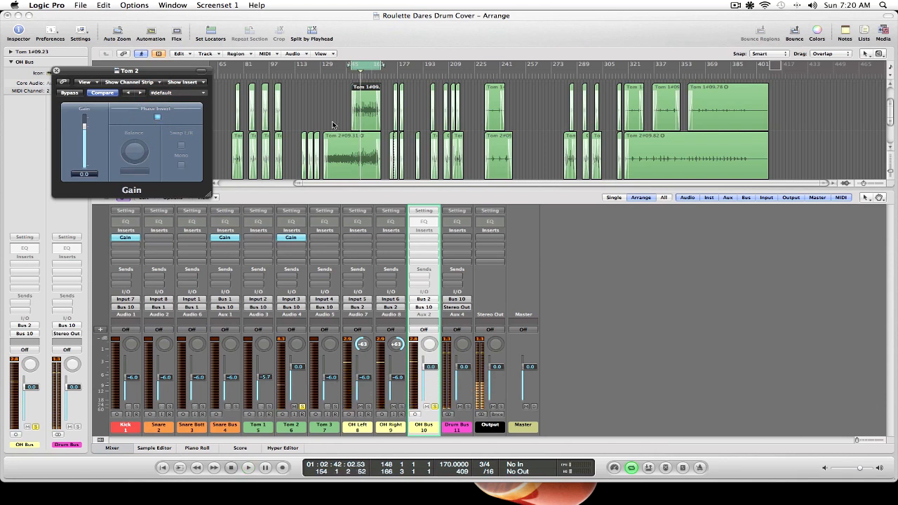
pyautogui.click(159, 118)
pyautogui.click(57, 71)
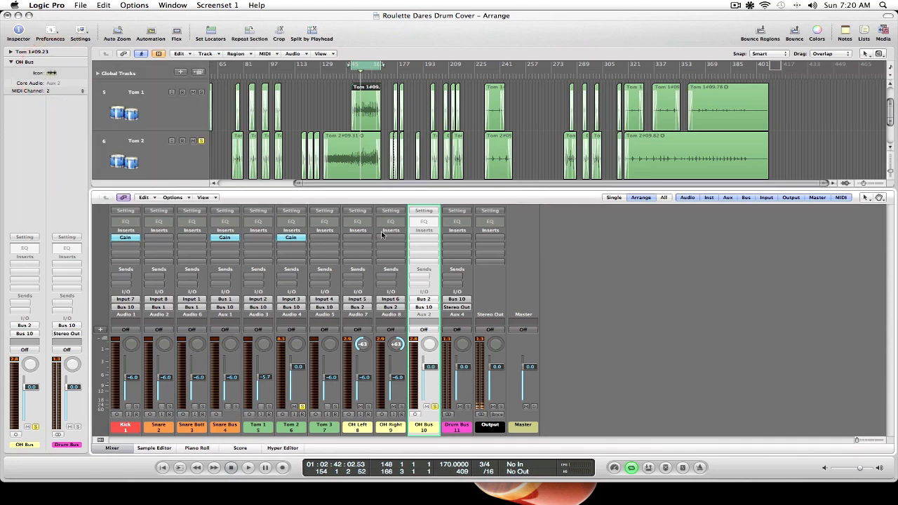
# Step: Move the Gain plug-in and solo from Tom 2 to Tom 3, setting the Tom 2 fader to -6.2 dB and Tom 3 to 0.0 dB
pyautogui.moveTo(292, 238); pyautogui.dragTo(326, 238)
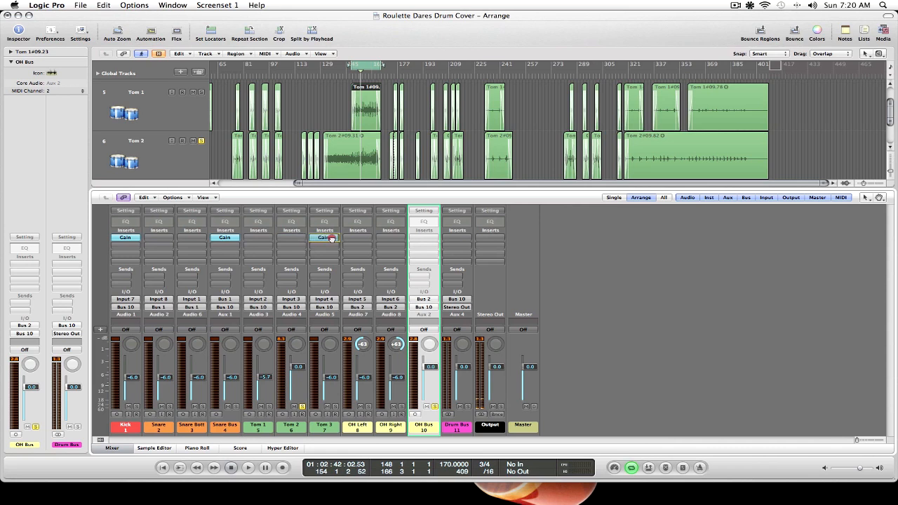
pyautogui.moveTo(297, 368); pyautogui.dragTo(296, 399)
pyautogui.click(304, 407)
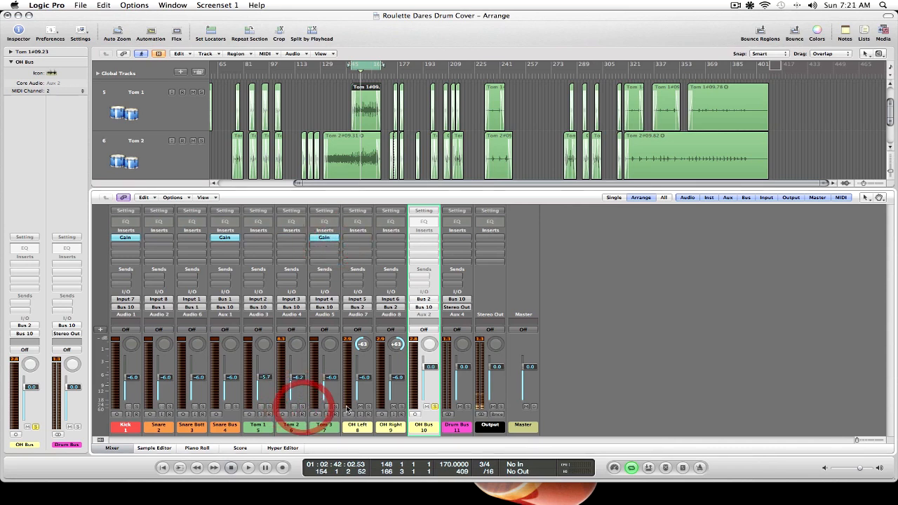
pyautogui.click(335, 406)
pyautogui.moveTo(330, 378); pyautogui.dragTo(336, 358)
pyautogui.keyDown('alt'); pyautogui.click(335, 379); pyautogui.keyUp('alt')
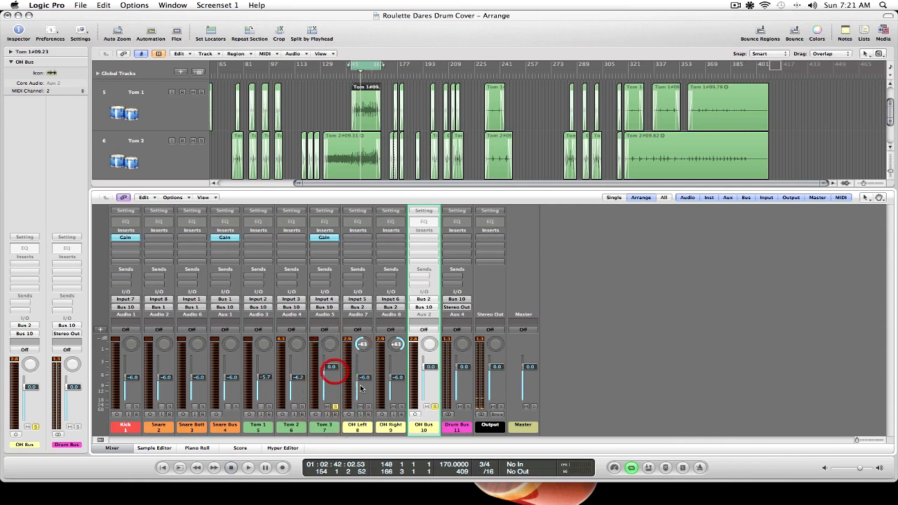
# Step: Open Tom 3's Gain plug-in and set the cycle range over the start of the first Tom 3 region, from bar 78 to bar 79 beat 2
pyautogui.click(324, 239)
pyautogui.scroll(-3, 377, 156)
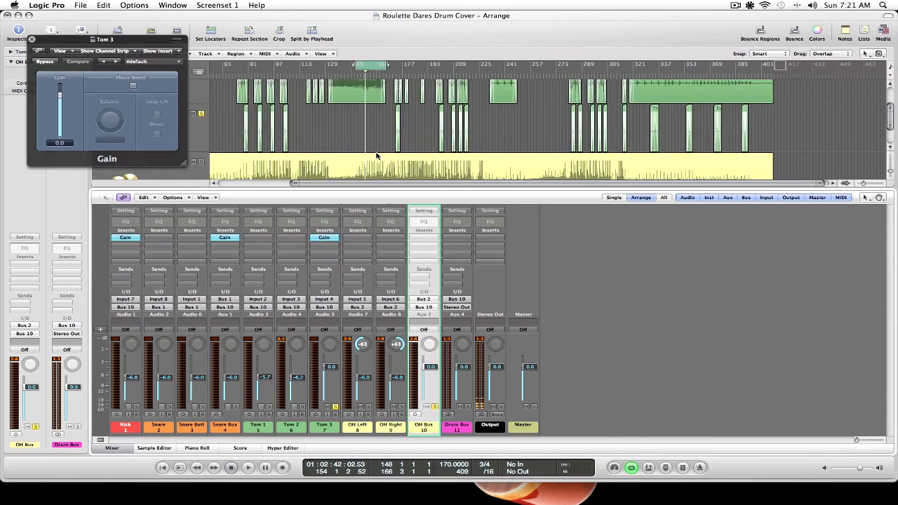
pyautogui.moveTo(864, 183)
pyautogui.mouseDown()
pyautogui.moveTo(880, 186)
pyautogui.moveTo(870, 185)
pyautogui.mouseUp()
pyautogui.hscroll(-1, 590, 129)
pyautogui.hscroll(-6, 588, 128)
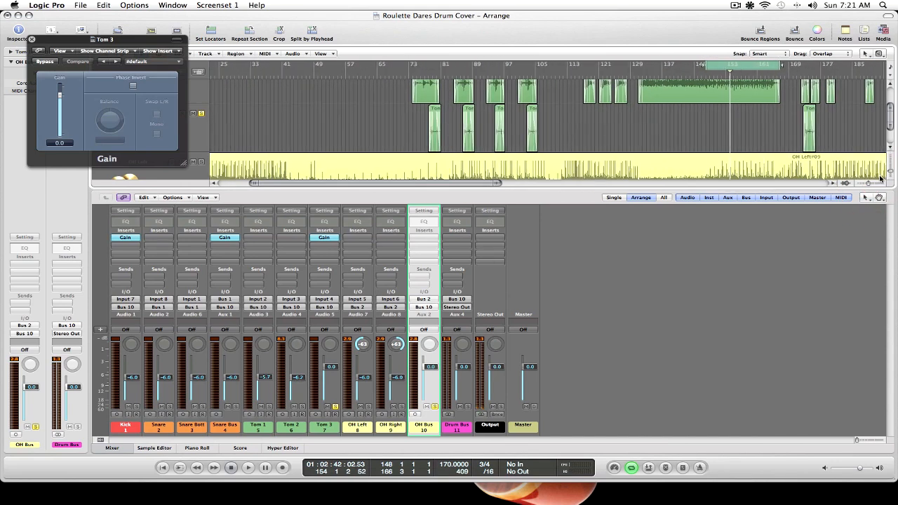
pyautogui.moveTo(868, 184); pyautogui.dragTo(870, 184)
pyautogui.hscroll(-4, 645, 146)
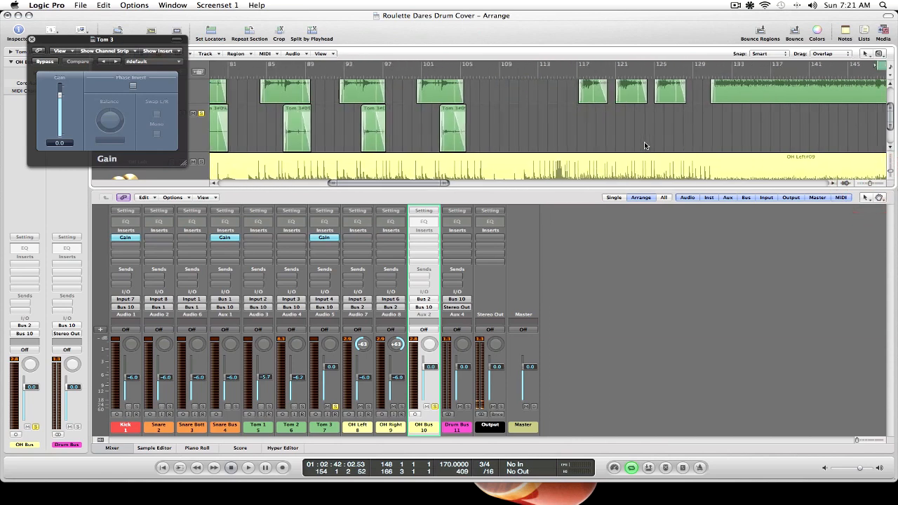
pyautogui.hscroll(-5, 646, 145)
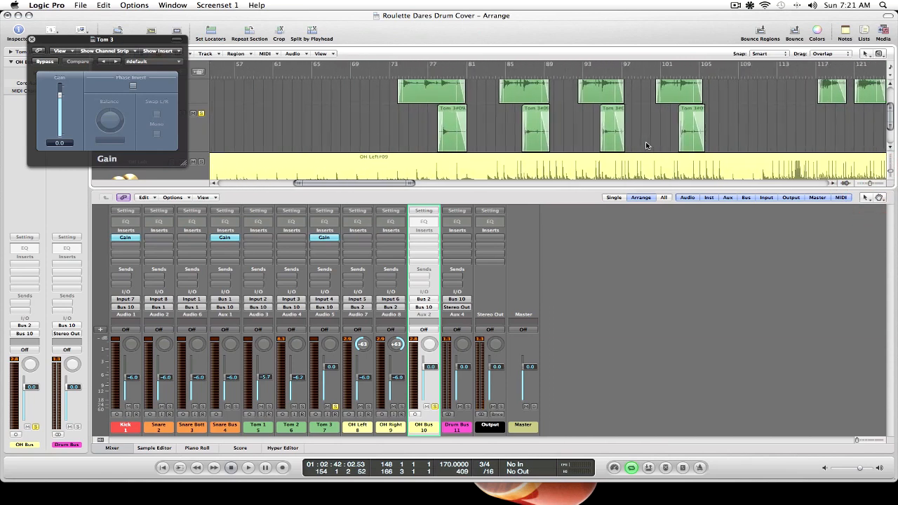
pyautogui.hscroll(-3, 646, 146)
pyautogui.click(554, 108)
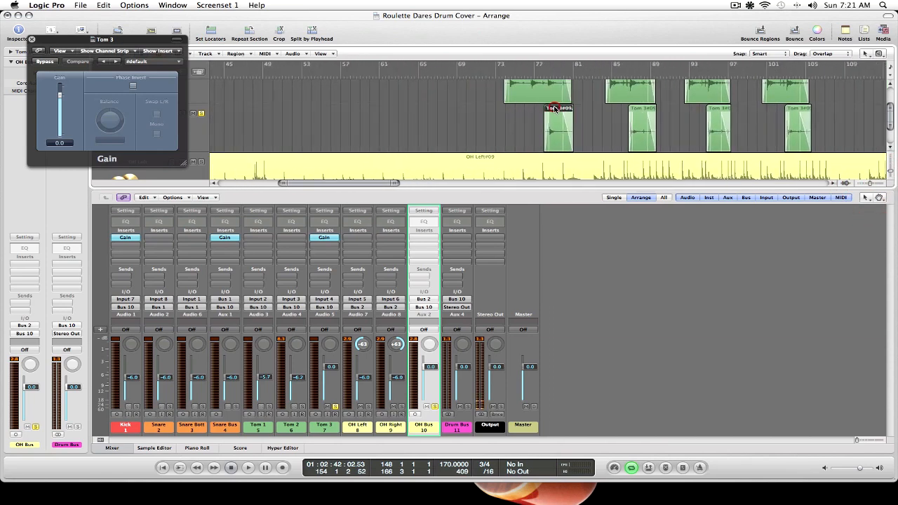
pyautogui.click(567, 115)
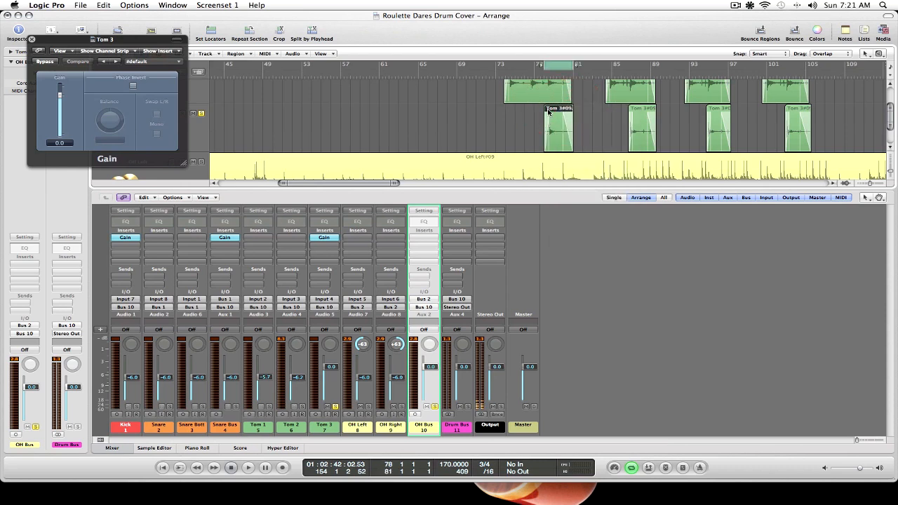
pyautogui.hscroll(1, 549, 113)
pyautogui.moveTo(566, 66); pyautogui.dragTo(543, 65)
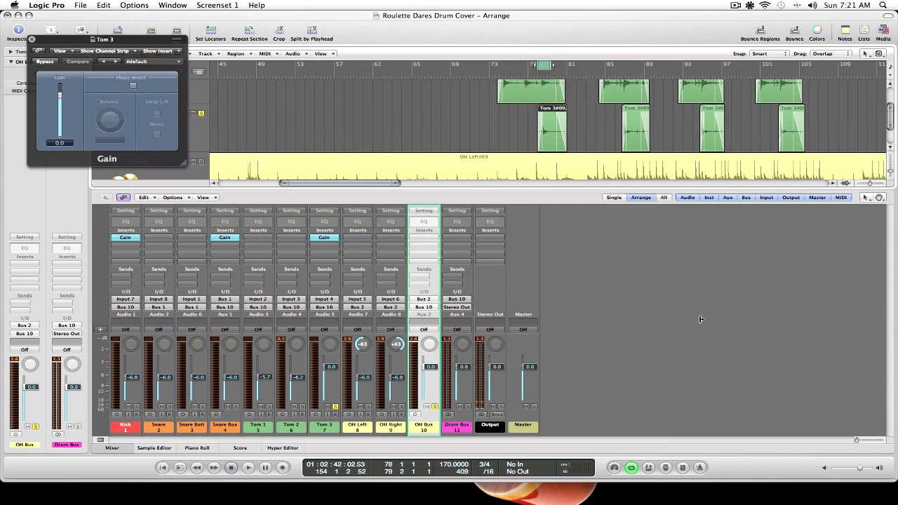
# Step: Compare Tom 3's Phase Invert on and off during cycled playback, leaving it disabled, then stop playback and close the Gain plug-in
pyautogui.press('space')
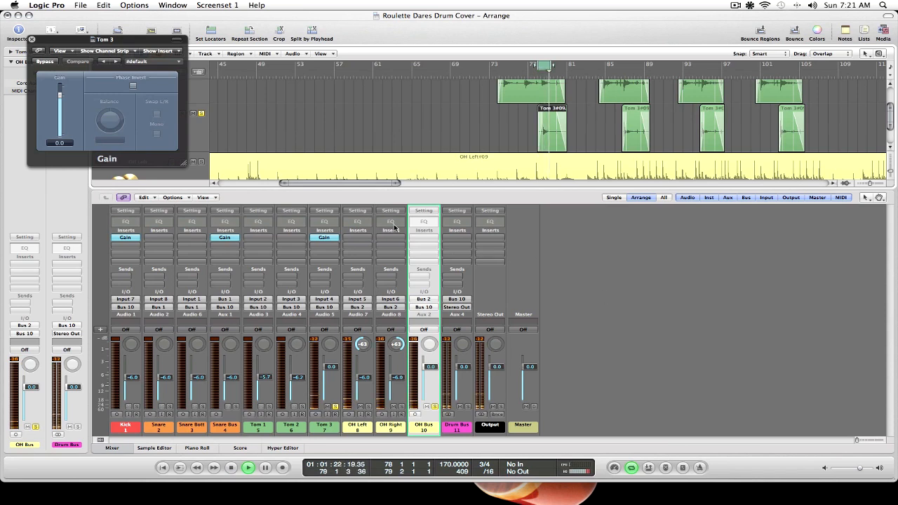
pyautogui.moveTo(137, 41); pyautogui.dragTo(254, 129)
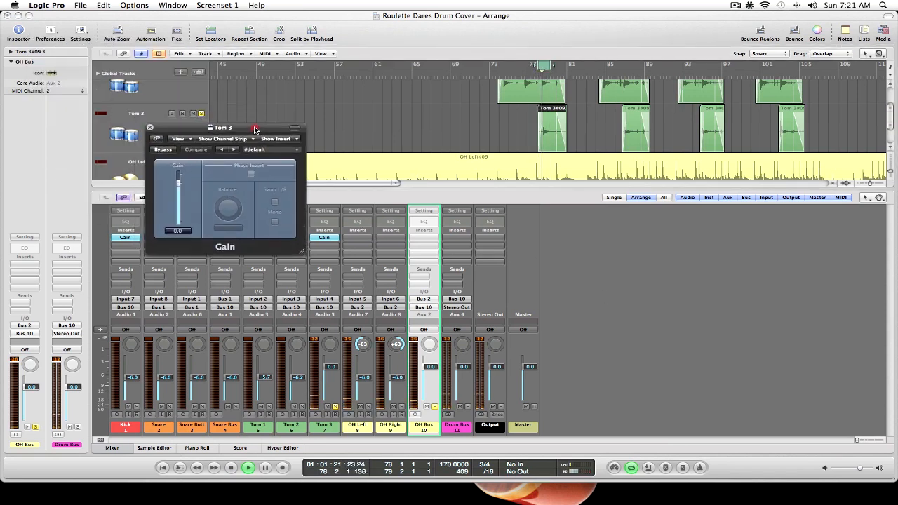
pyautogui.click(252, 175)
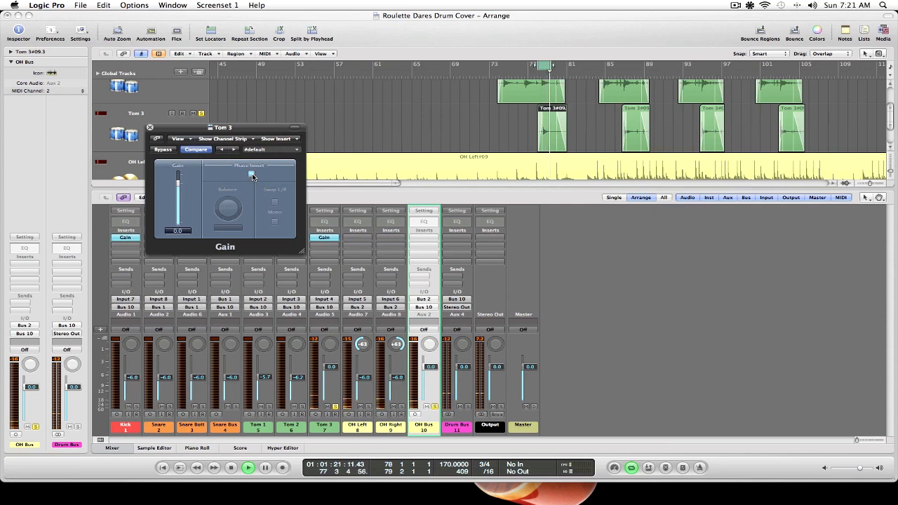
pyautogui.click(252, 175)
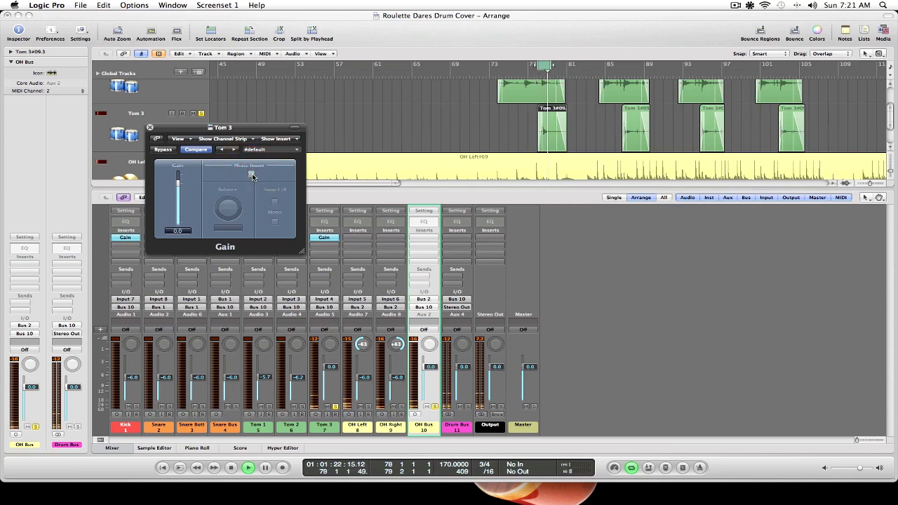
pyautogui.click(251, 174)
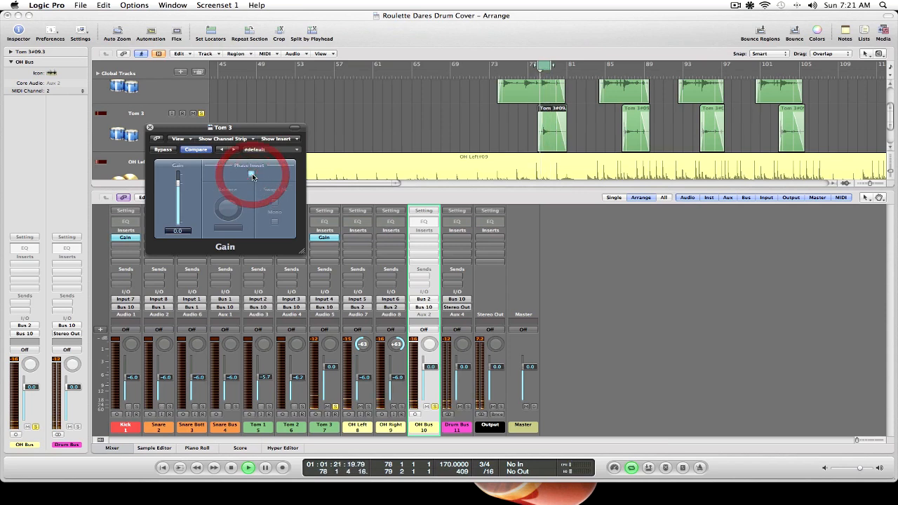
pyautogui.click(252, 174)
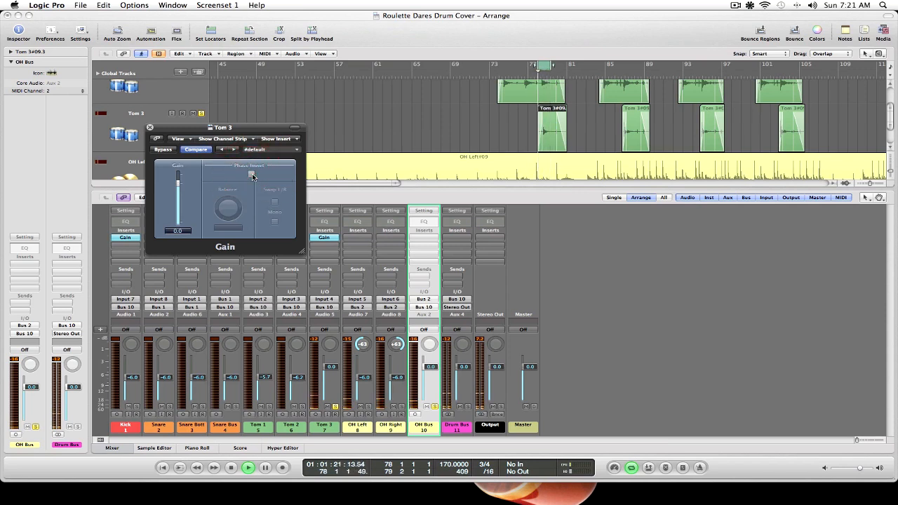
pyautogui.press('space')
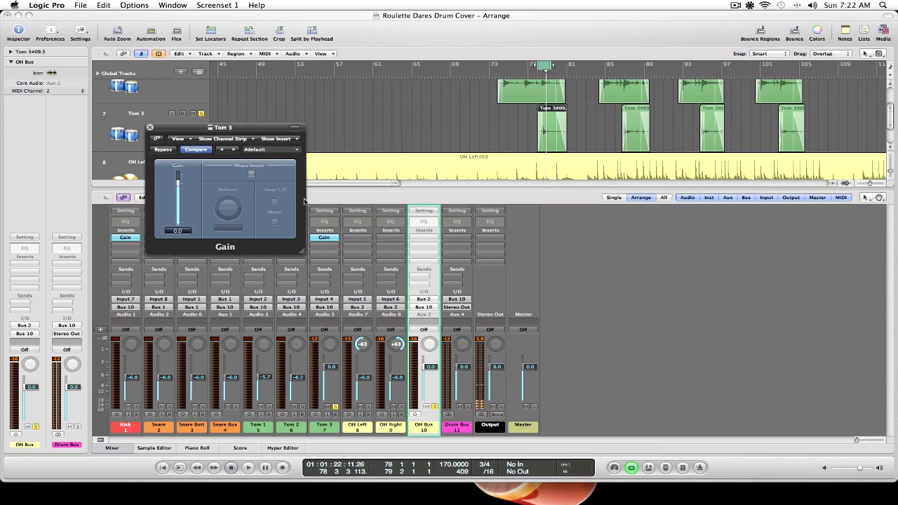
pyautogui.click(150, 129)
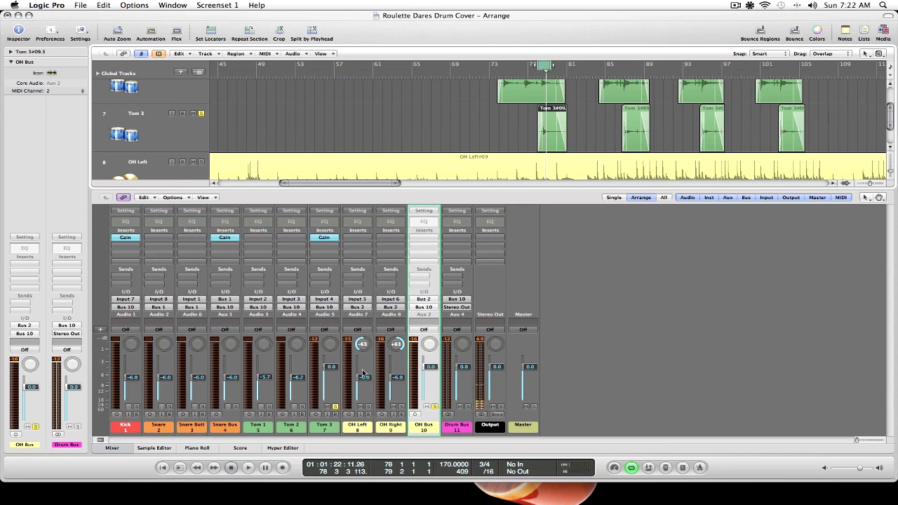
# Step: Unsolo Tom 3, return its fader to -6.0 dB and remove its Gain plug-in
pyautogui.click(336, 407)
pyautogui.moveTo(332, 370); pyautogui.dragTo(333, 400)
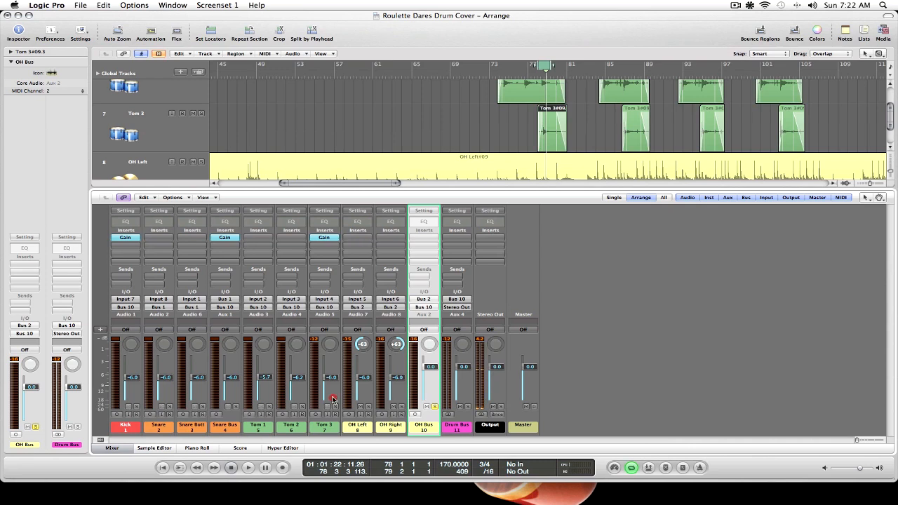
pyautogui.click(329, 241)
pyautogui.click(330, 249)
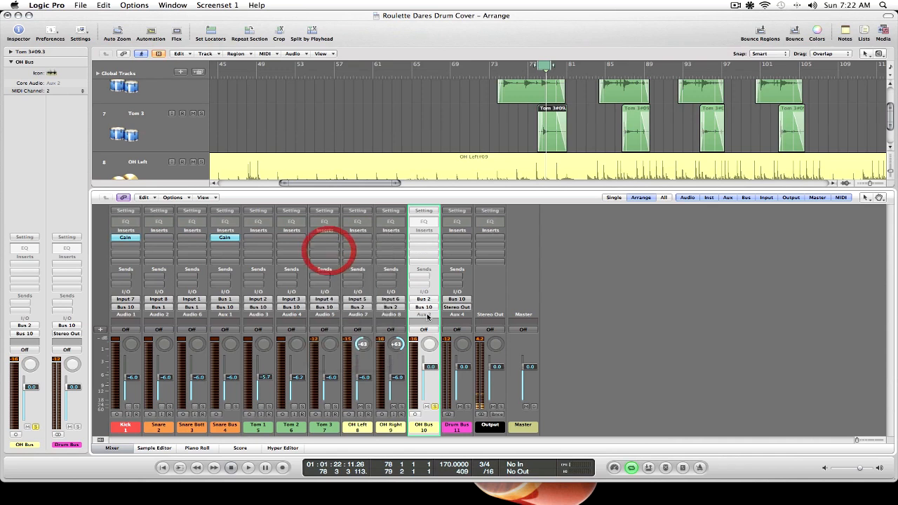